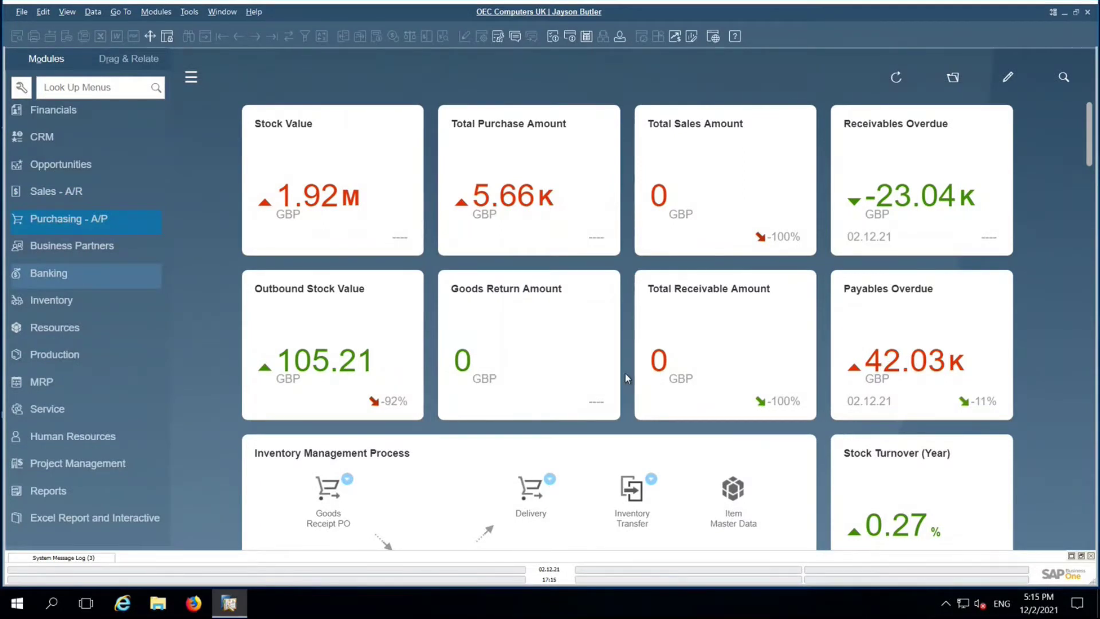
Expand the Sales - A/R module to show Sales Quotation, Sales Order, Delivery and A/R Invoice.
{"action": "scroll", "coordinate": [114, 143], "scroll_direction": "up", "scroll_amount": 1}
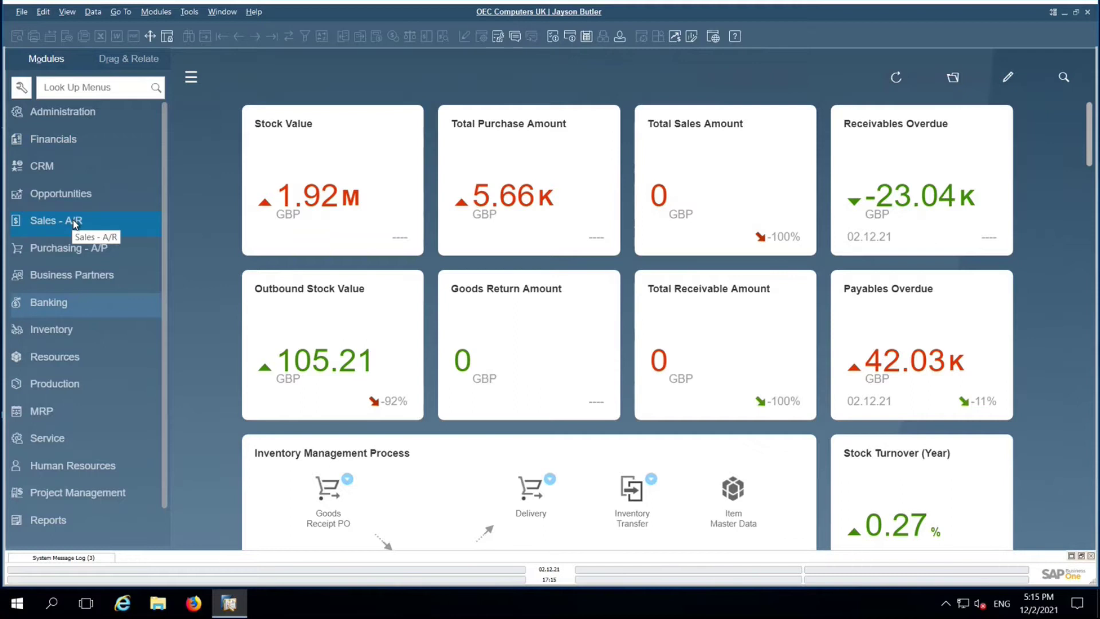
{"action": "left_click", "coordinate": [74, 223]}
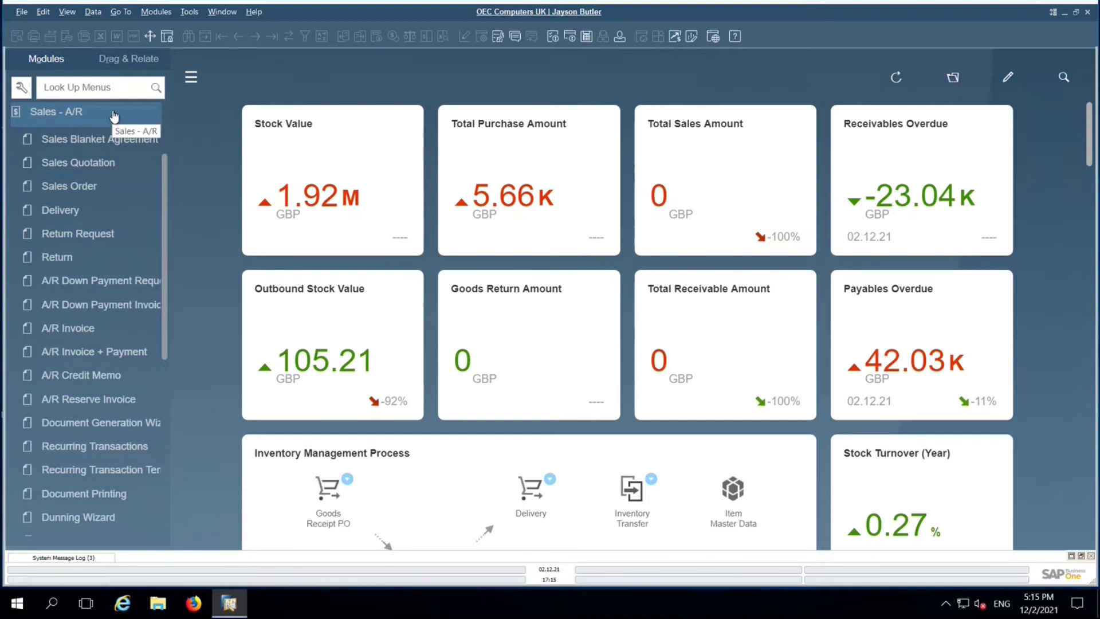
Start a new sales quotation and select the customer from the List of Business Partners.
{"action": "left_click", "coordinate": [111, 162]}
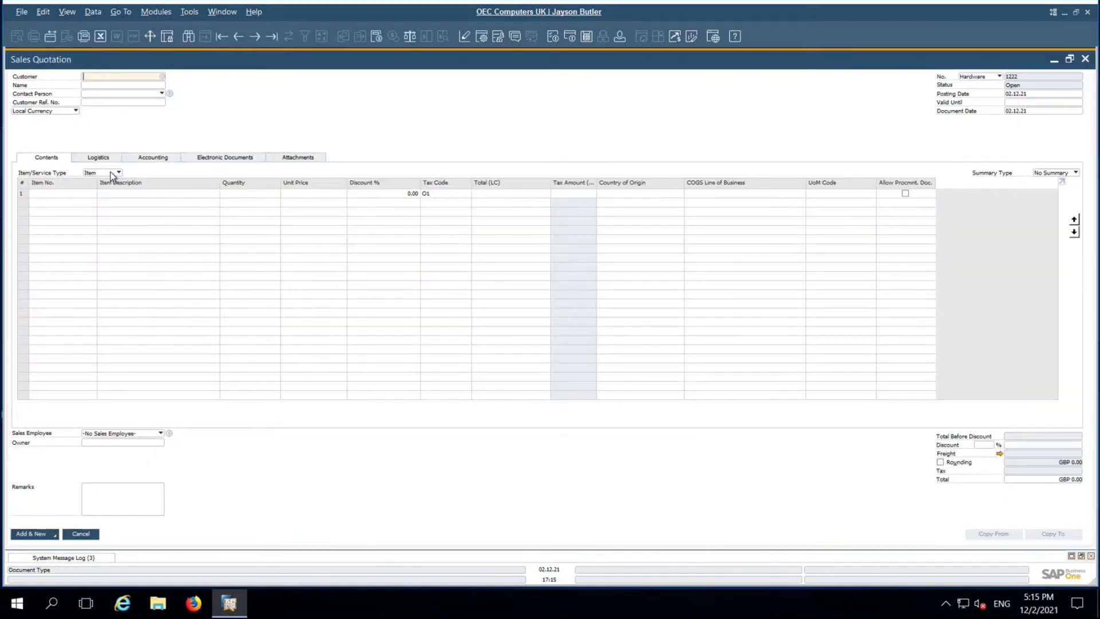
{"action": "left_click", "coordinate": [162, 76]}
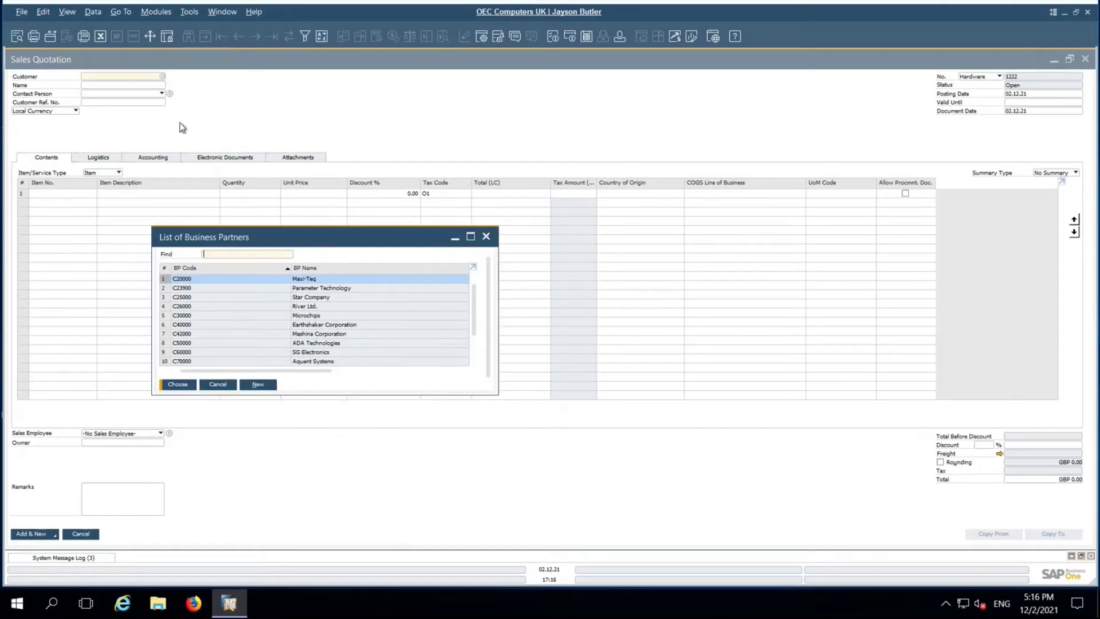
{"action": "type", "text": "L10001"}
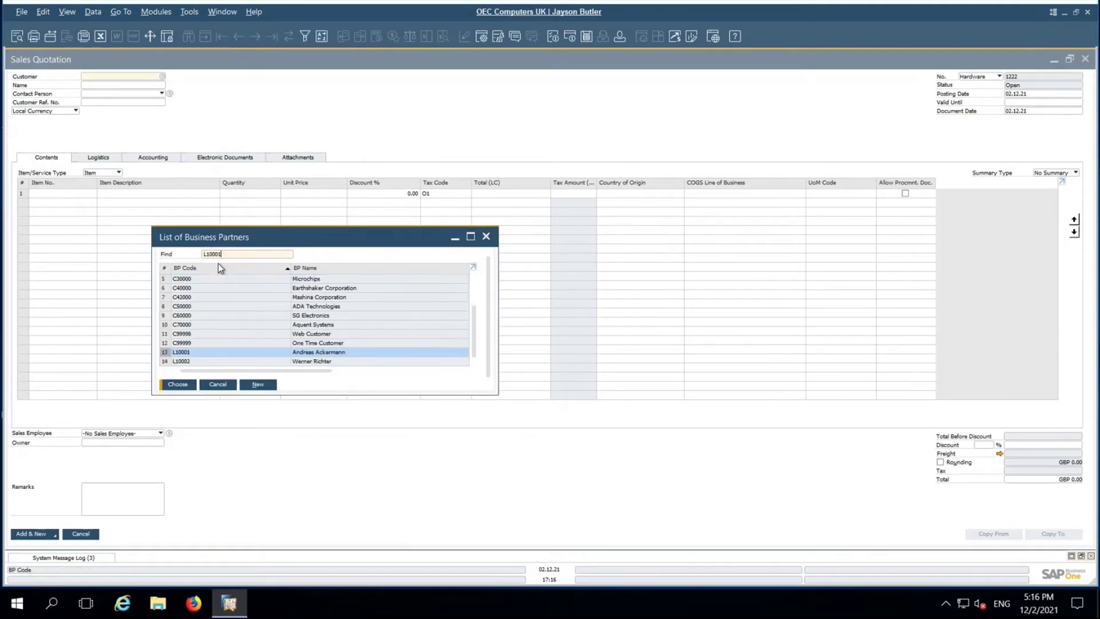
{"action": "double_click", "coordinate": [222, 356]}
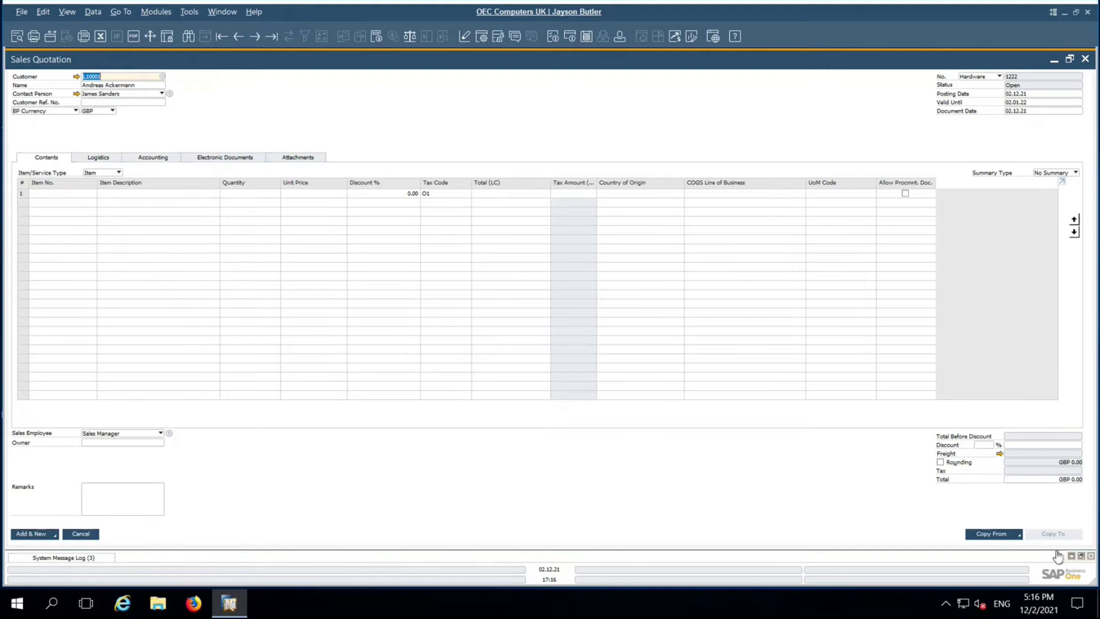
Set the quotation's Valid Until date to 31.12.21.
{"action": "left_click", "coordinate": [1019, 103]}
{"action": "type", "text": "31"}
{"action": "type", "text": ".12"}
{"action": "key", "text": "Tab"}
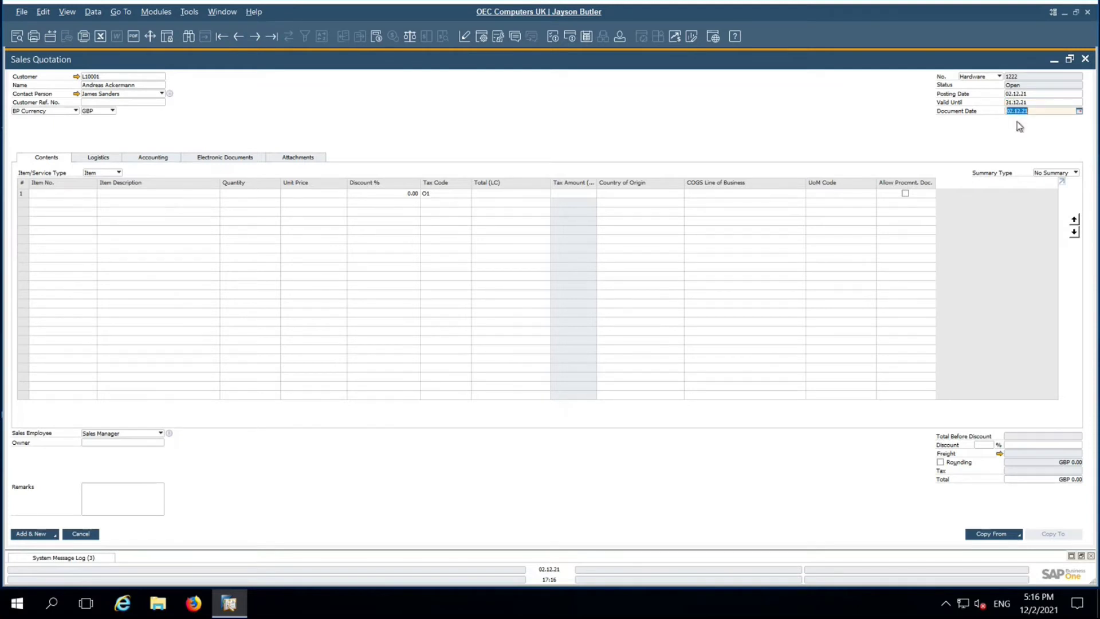
Add item Z0000T Tablet PC 64GB White, quantity 10 at GBP 1,050.00, tax code O1.
{"action": "left_click", "coordinate": [92, 196]}
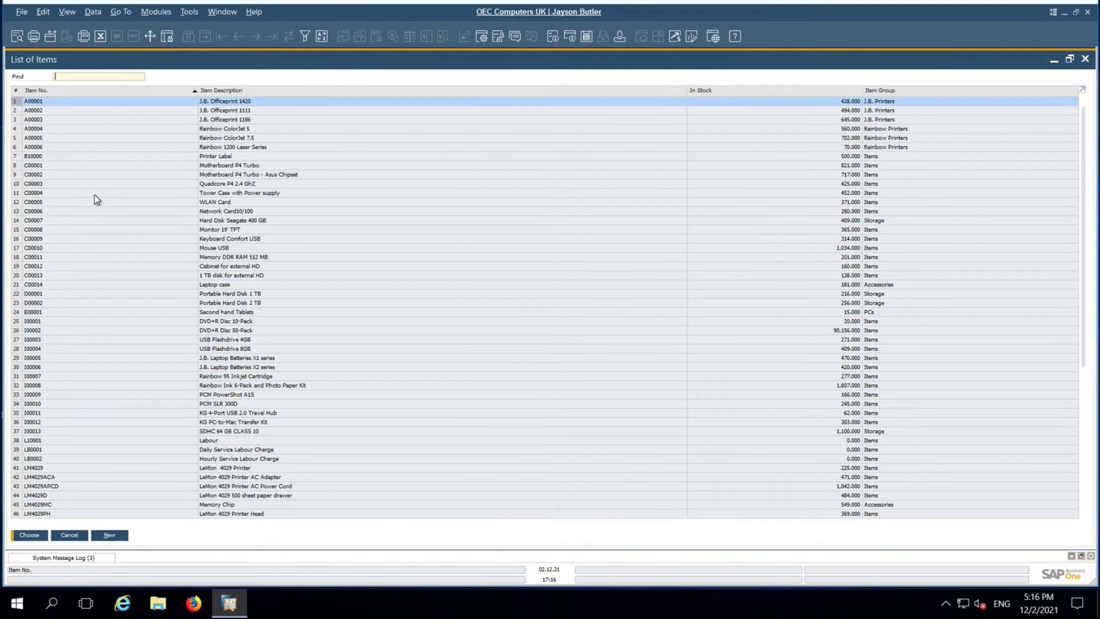
{"action": "type", "text": "z"}
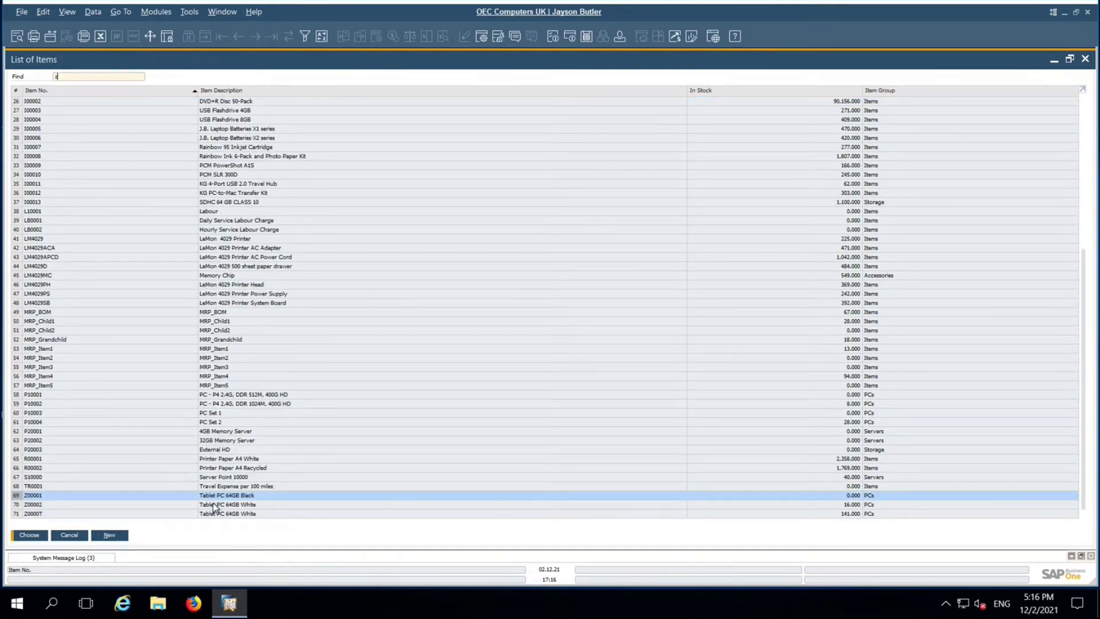
{"action": "left_click", "coordinate": [231, 515]}
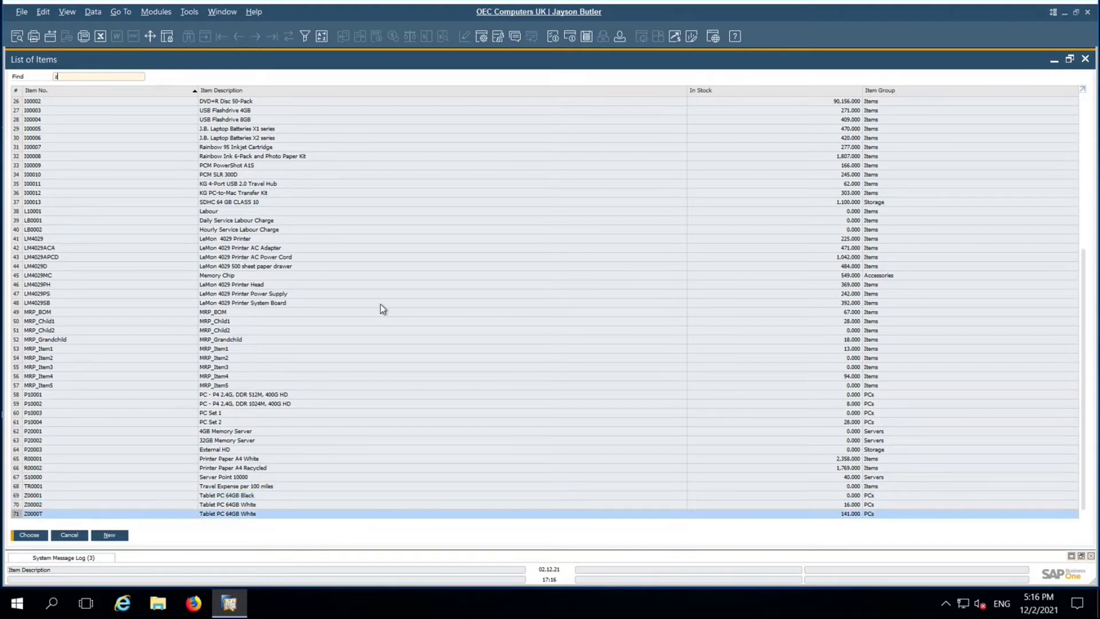
{"action": "key", "text": "Return"}
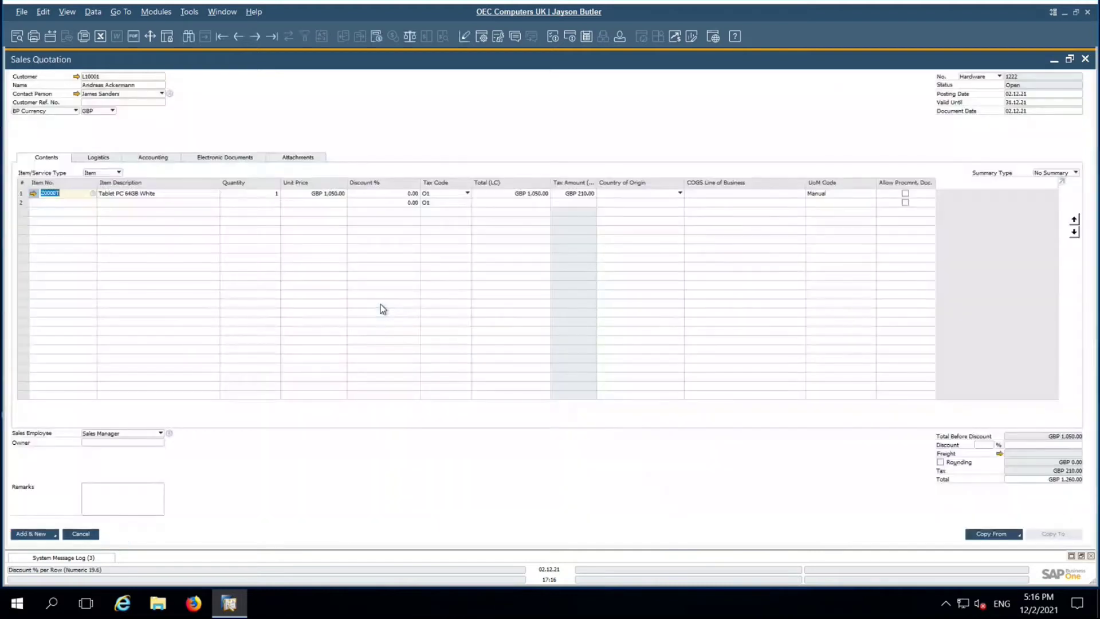
{"action": "left_click", "coordinate": [259, 195]}
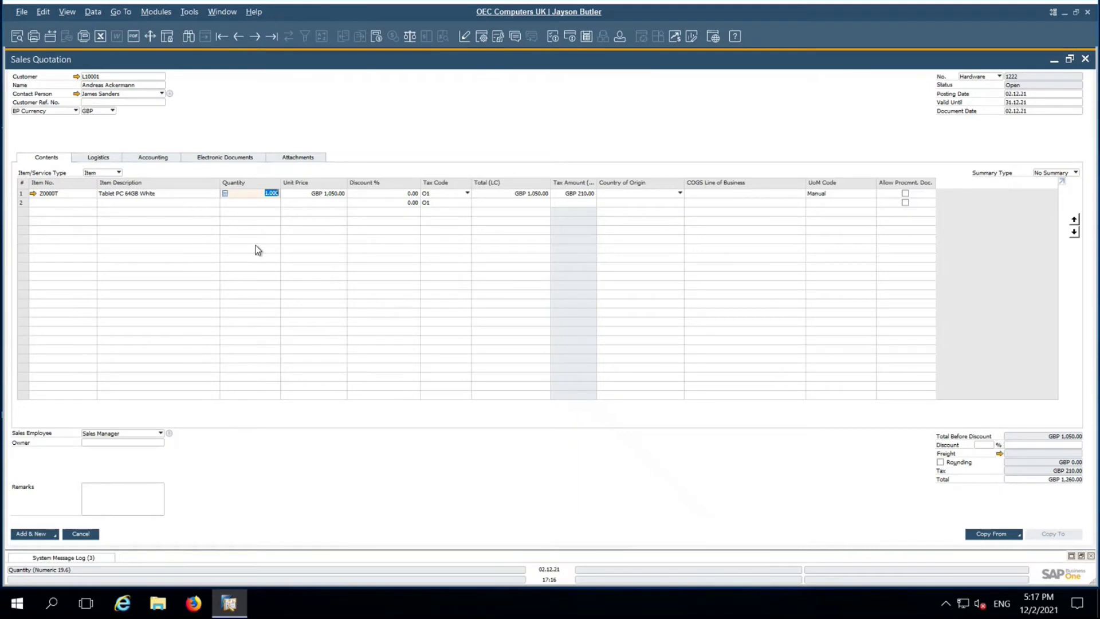
{"action": "type", "text": "10"}
{"action": "key", "text": "Tab"}
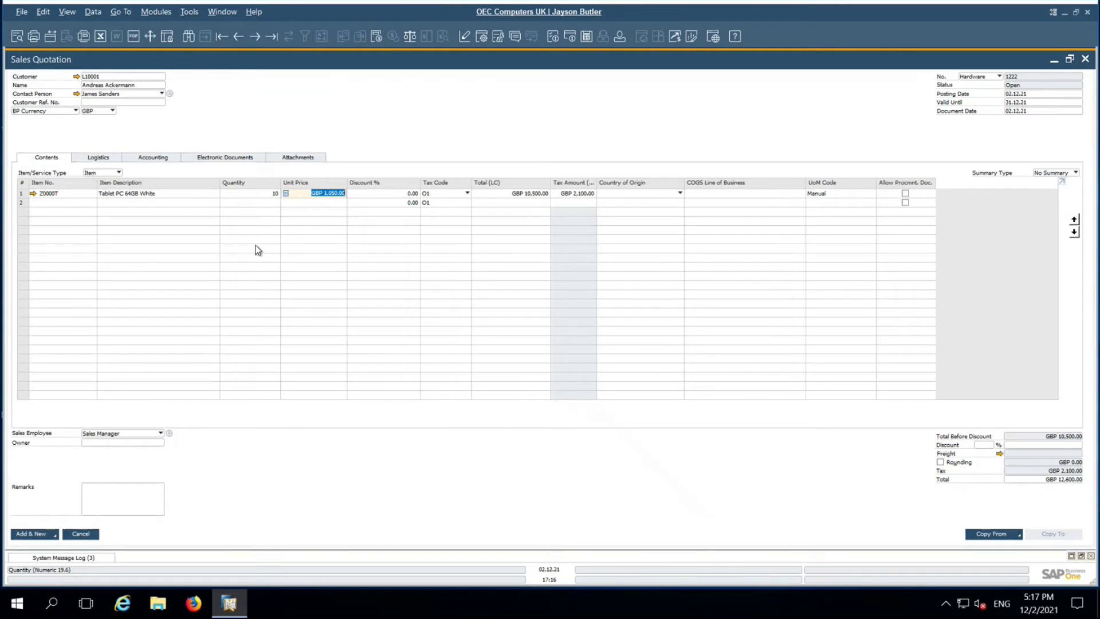
{"action": "key", "text": "Tab"}
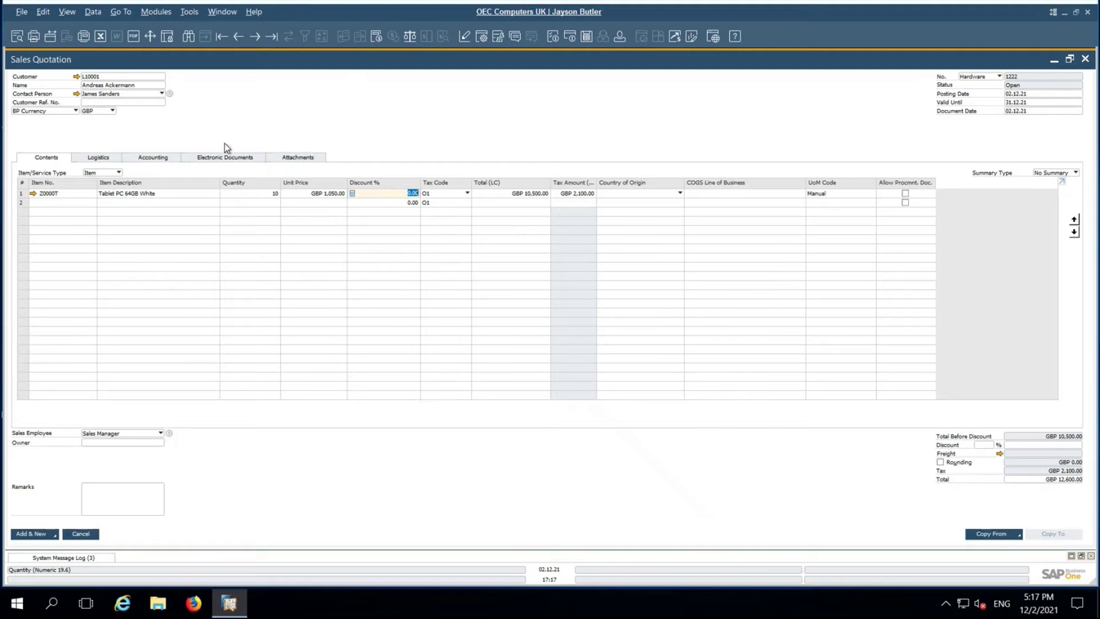
{"action": "left_click", "coordinate": [466, 194]}
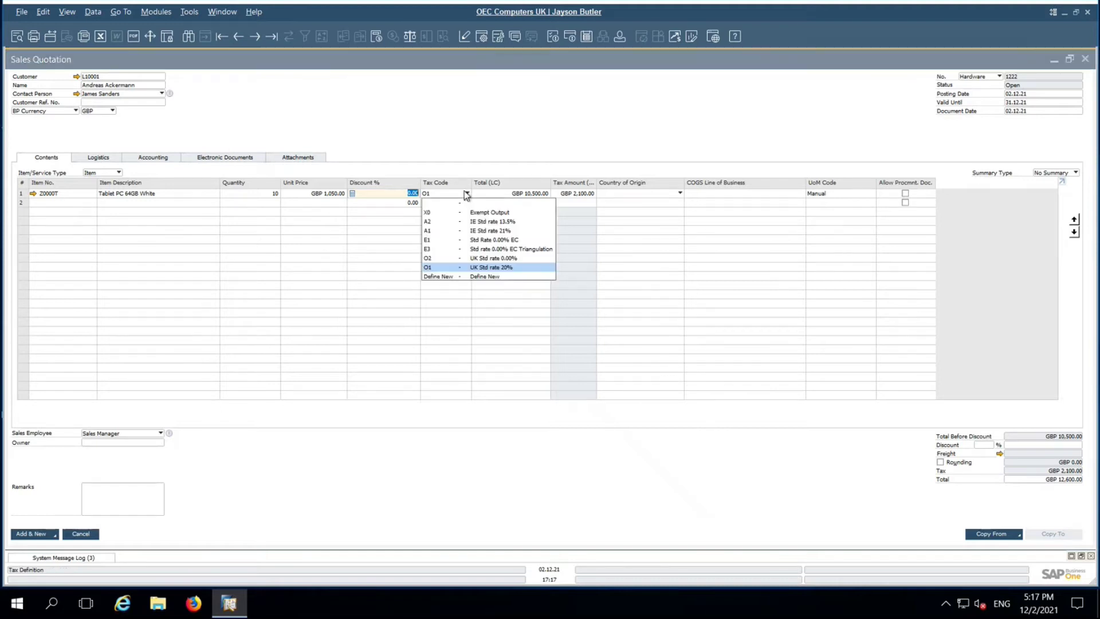
{"action": "left_click", "coordinate": [511, 267]}
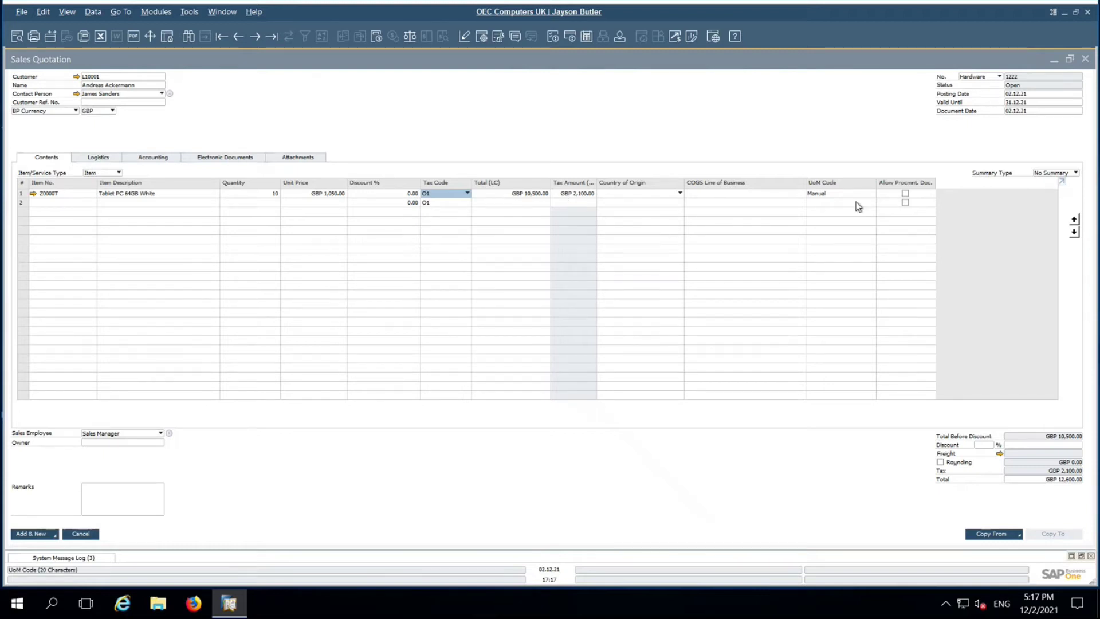
Review the Logistics addresses, then save the quotation with Add & New.
{"action": "left_click", "coordinate": [101, 158]}
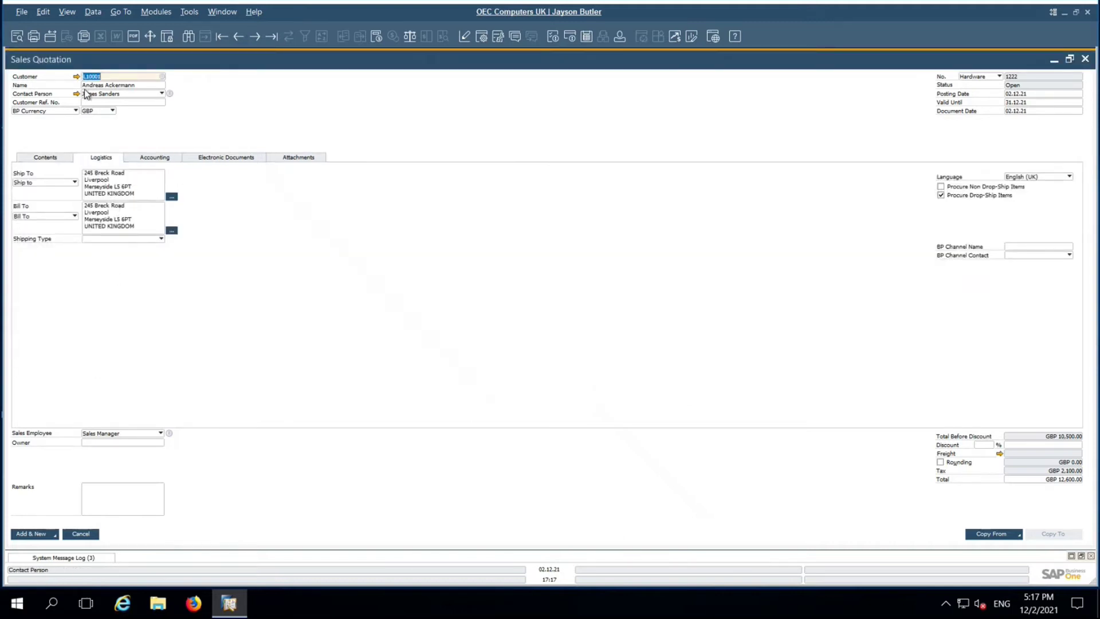
{"action": "left_click", "coordinate": [53, 158]}
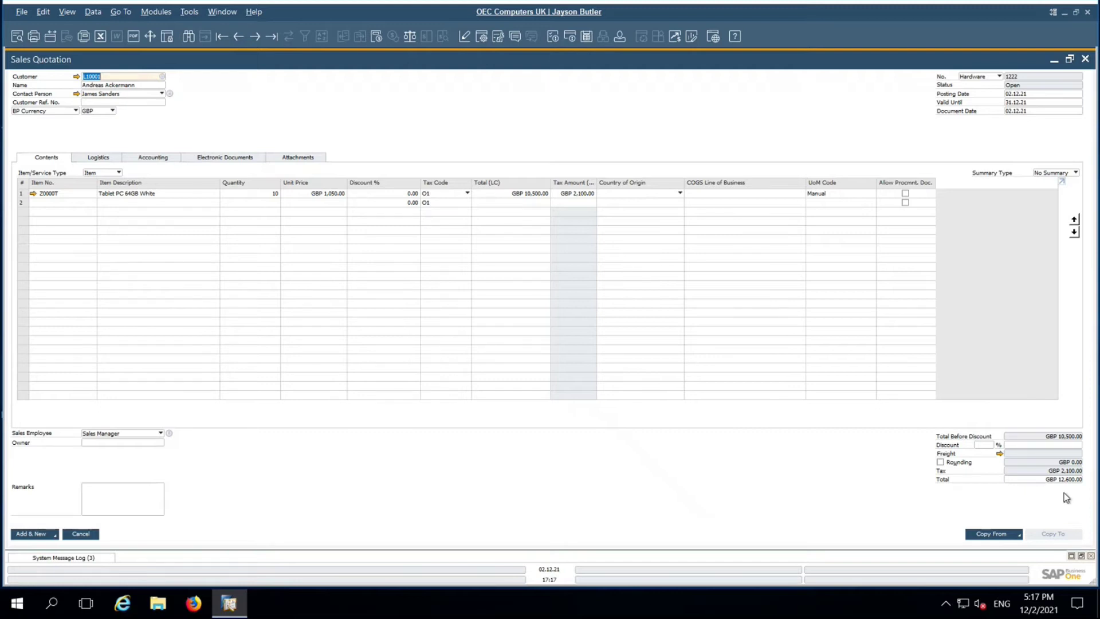
{"action": "left_click", "coordinate": [31, 533]}
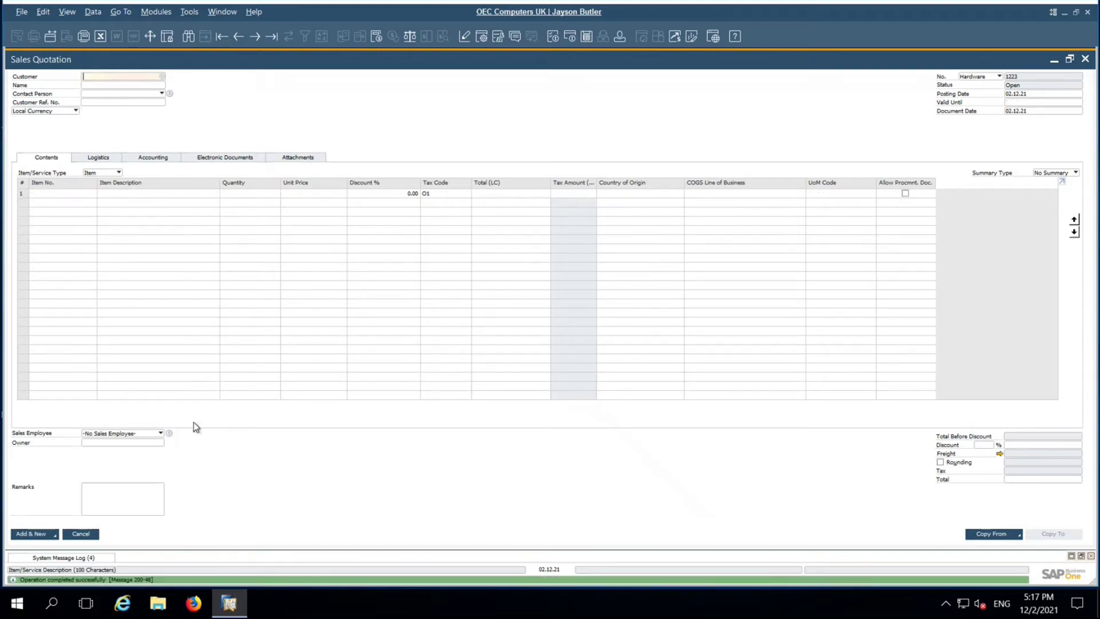
Close the quotation and start a sales order for the first customer matching 'l'.
{"action": "left_click", "coordinate": [92, 537]}
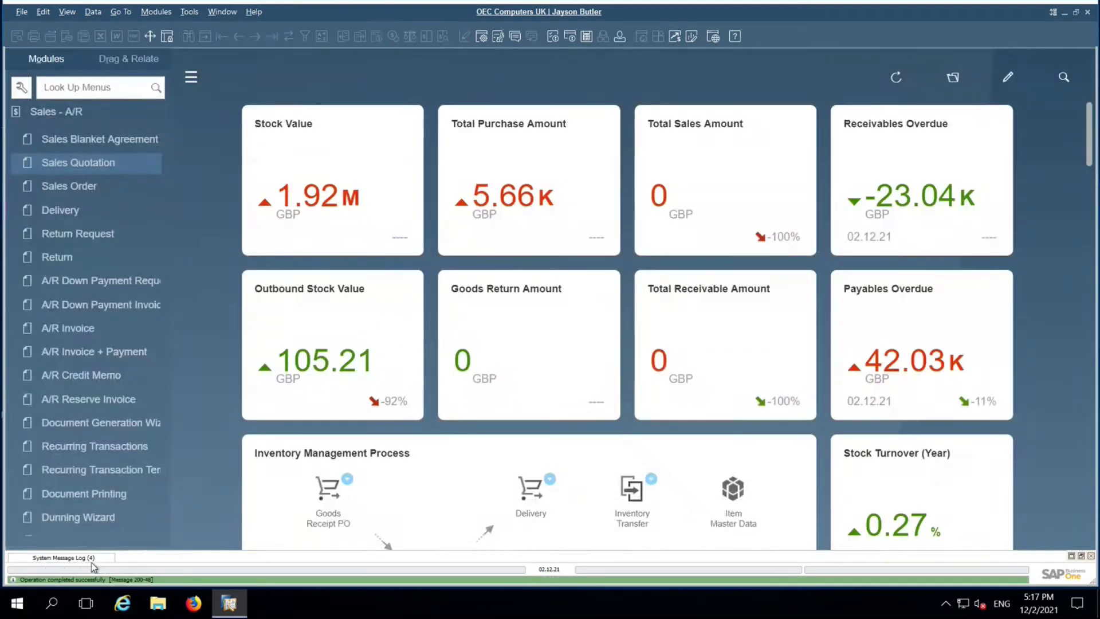
{"action": "left_click", "coordinate": [98, 185]}
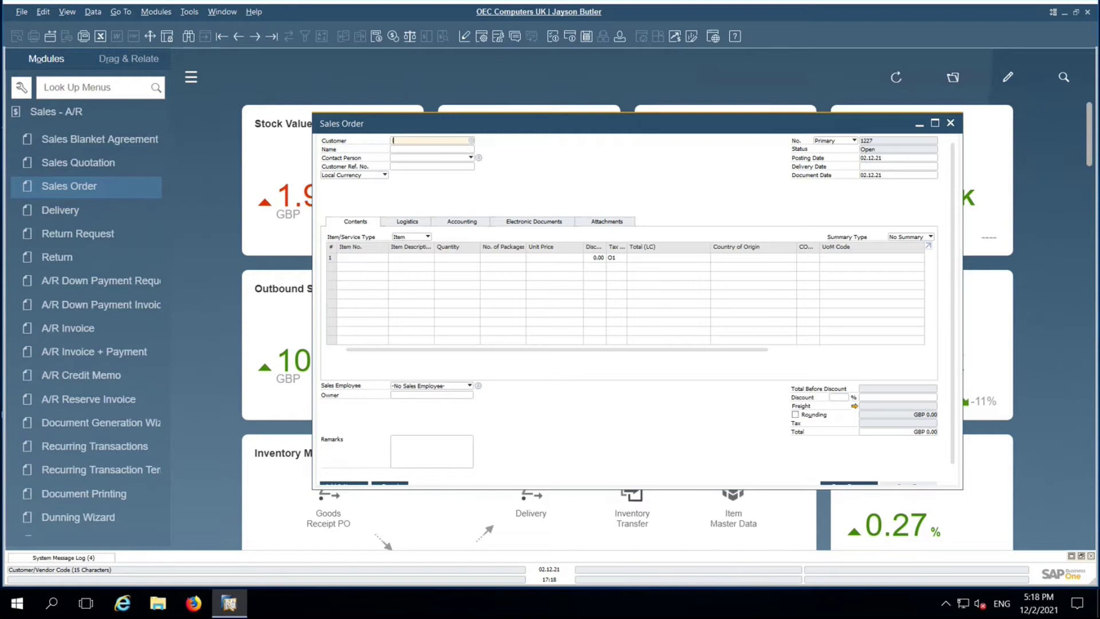
{"action": "type", "text": "l"}
{"action": "key", "text": "Tab"}
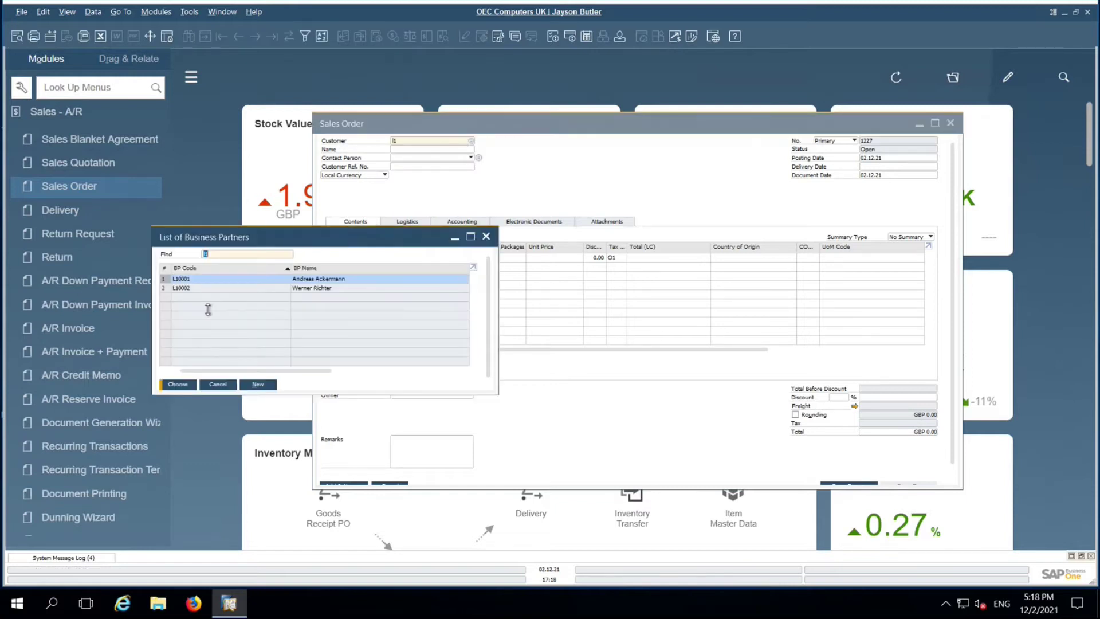
{"action": "key", "text": "Return"}
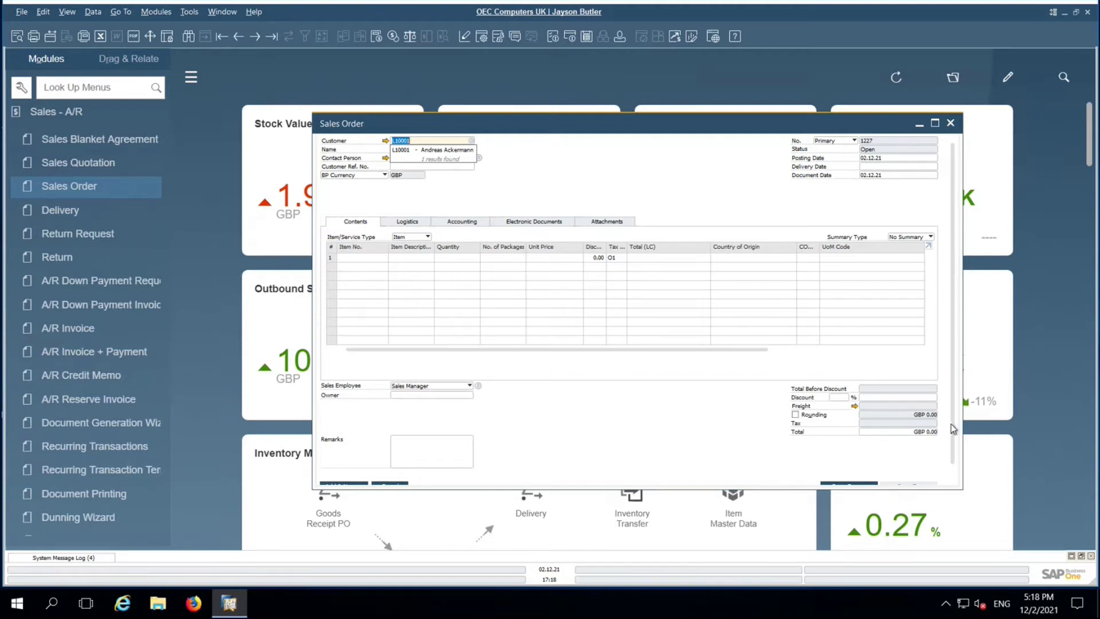
{"action": "scroll", "coordinate": [955, 461], "scroll_direction": "down", "scroll_amount": 1}
{"action": "left_click", "coordinate": [855, 475]}
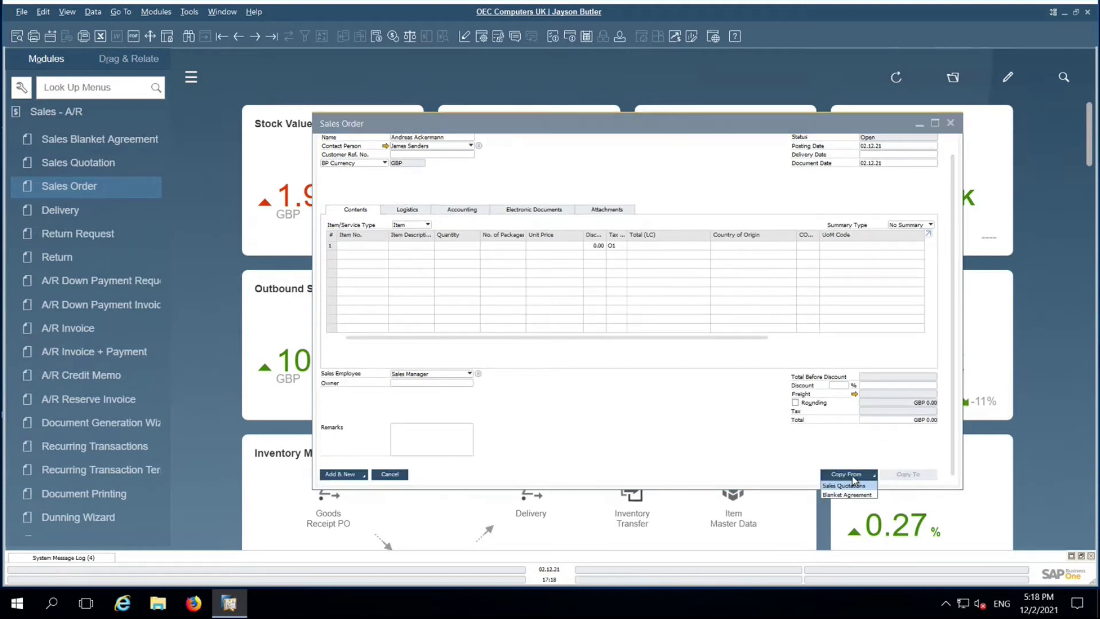
{"action": "left_click", "coordinate": [853, 486]}
{"action": "double_click", "coordinate": [475, 275]}
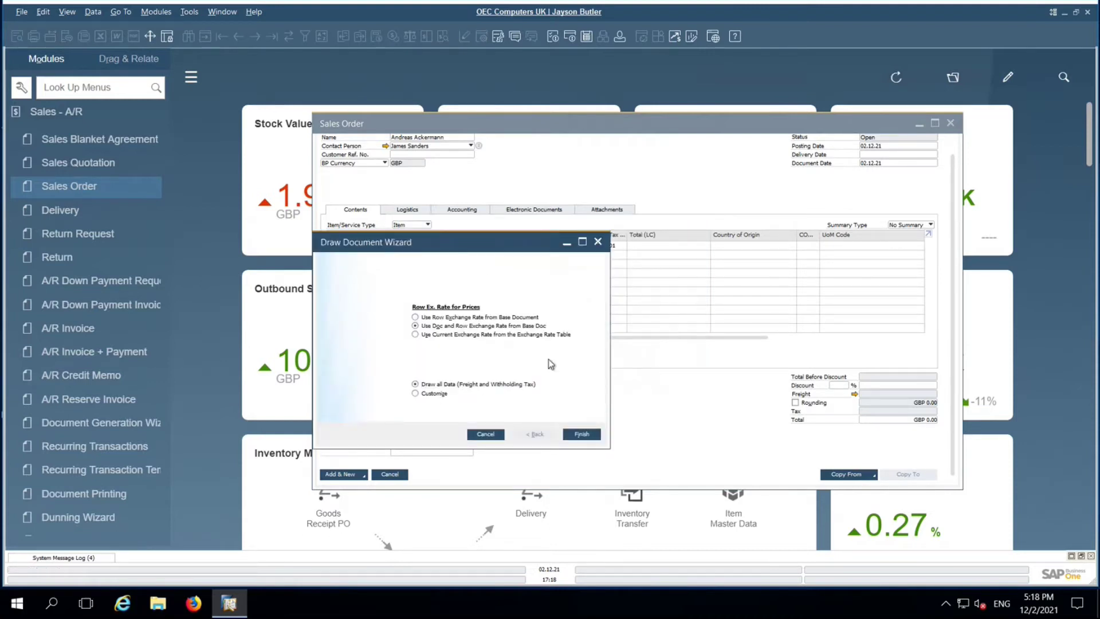
{"action": "left_click_drag", "start_coordinate": [452, 251], "coordinate": [341, 194]}
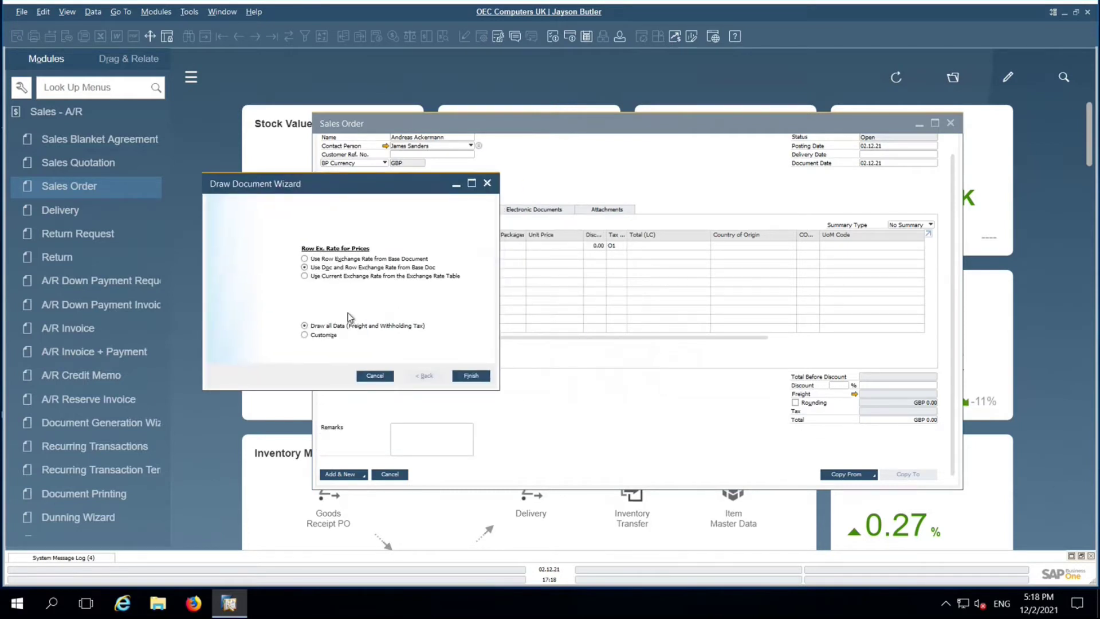
{"action": "left_click", "coordinate": [305, 335]}
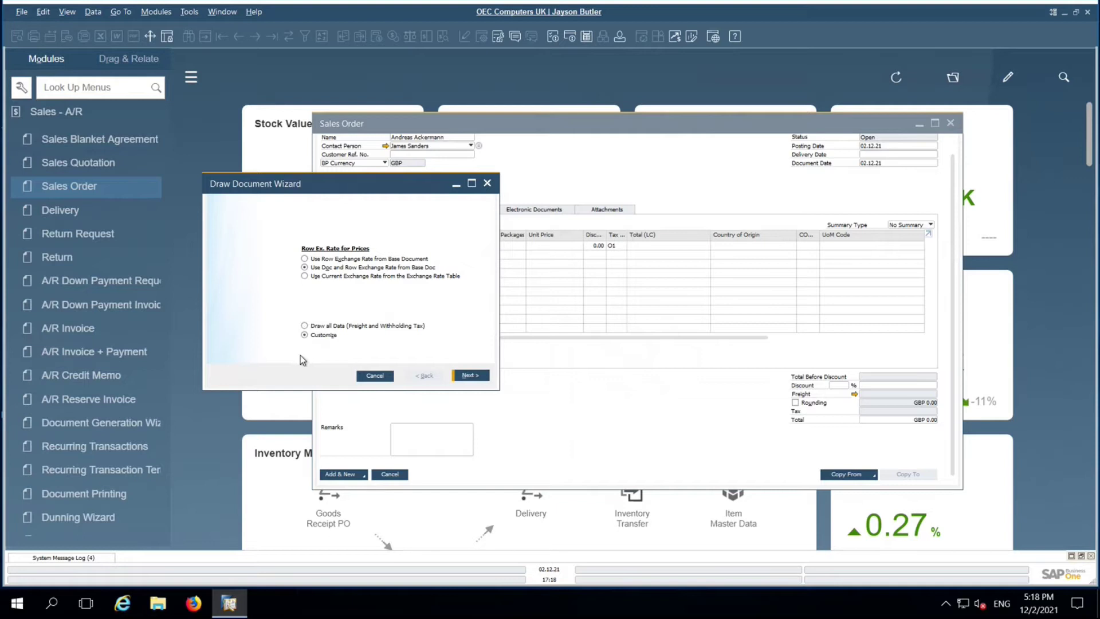
{"action": "left_click", "coordinate": [305, 325]}
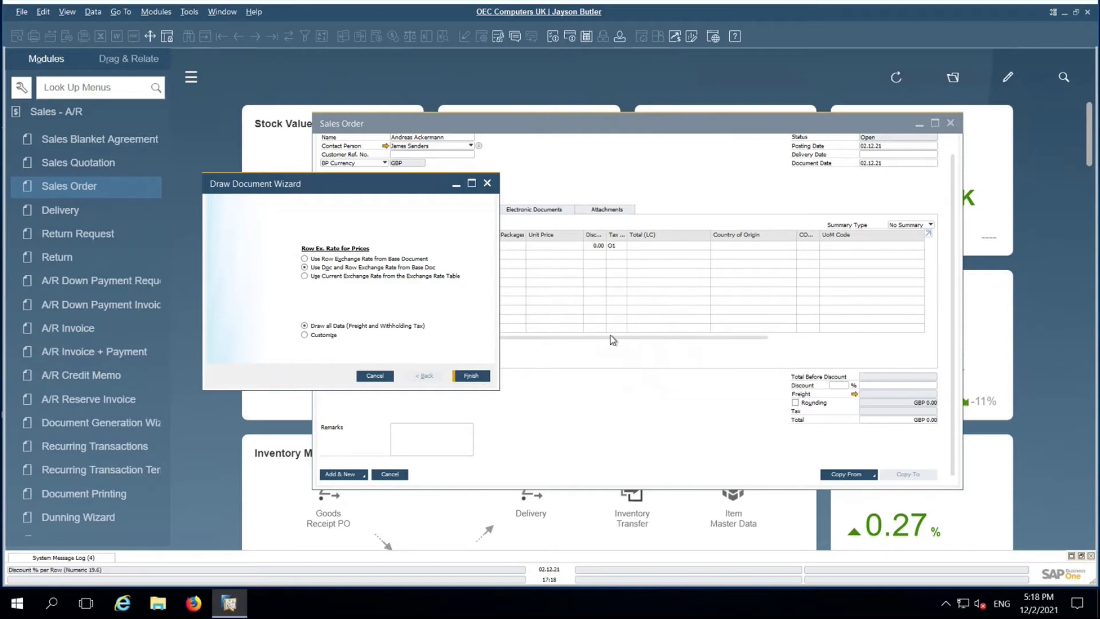
{"action": "left_click", "coordinate": [329, 338]}
{"action": "left_click", "coordinate": [469, 376]}
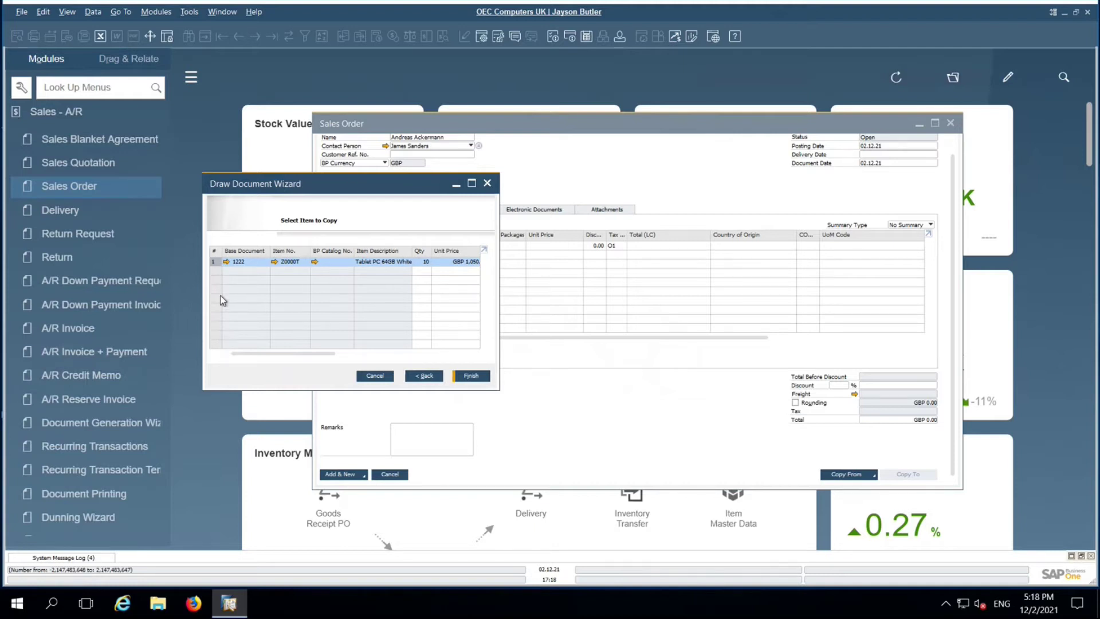
{"action": "left_click", "coordinate": [422, 261]}
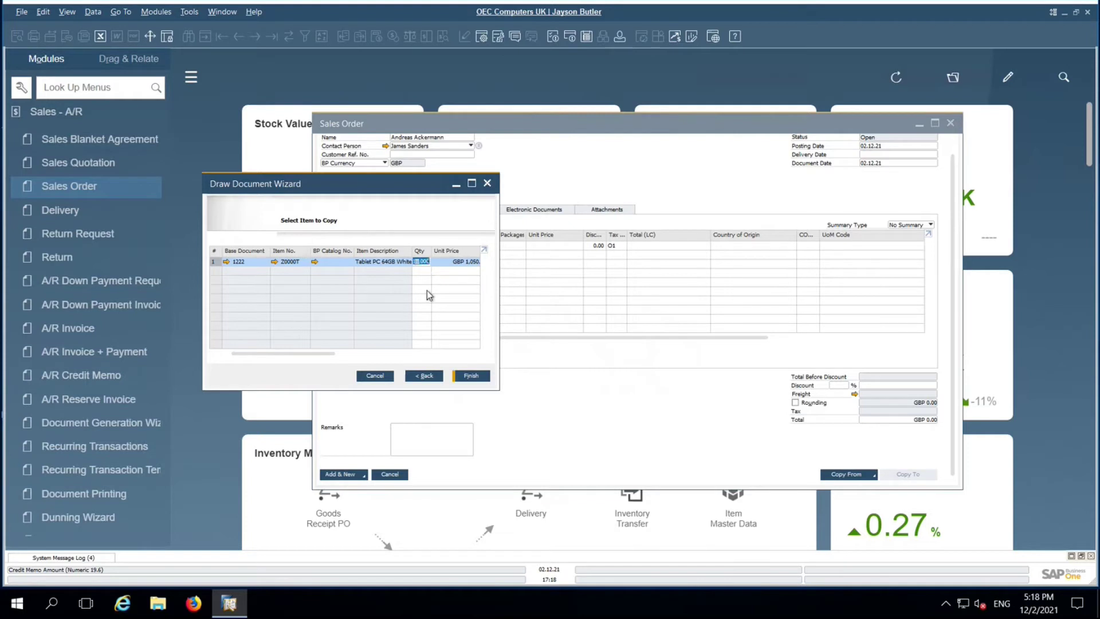
{"action": "type", "text": "5"}
{"action": "key", "text": "Tab"}
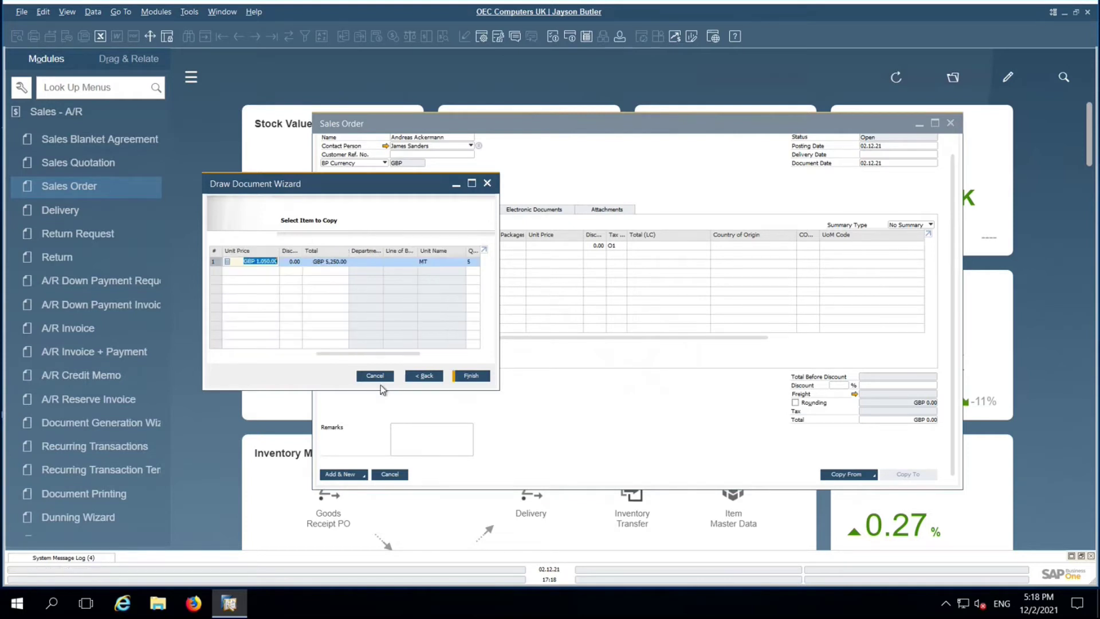
{"action": "left_click", "coordinate": [375, 376]}
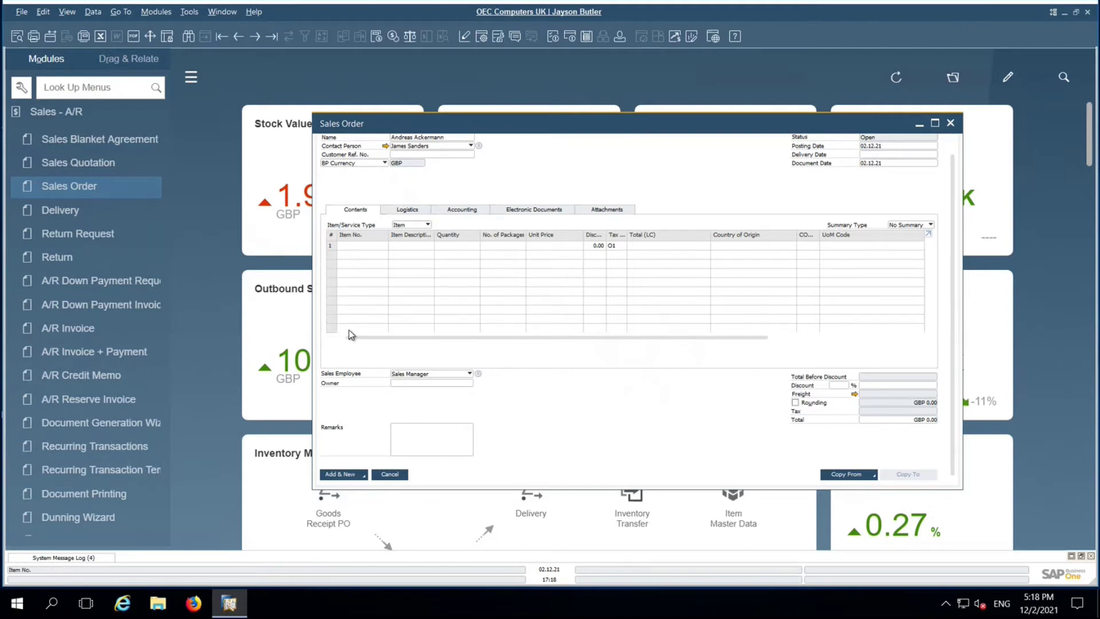
Copy the saved sales quotation into the order, reducing the tablet quantity to 5.
{"action": "left_click", "coordinate": [861, 476]}
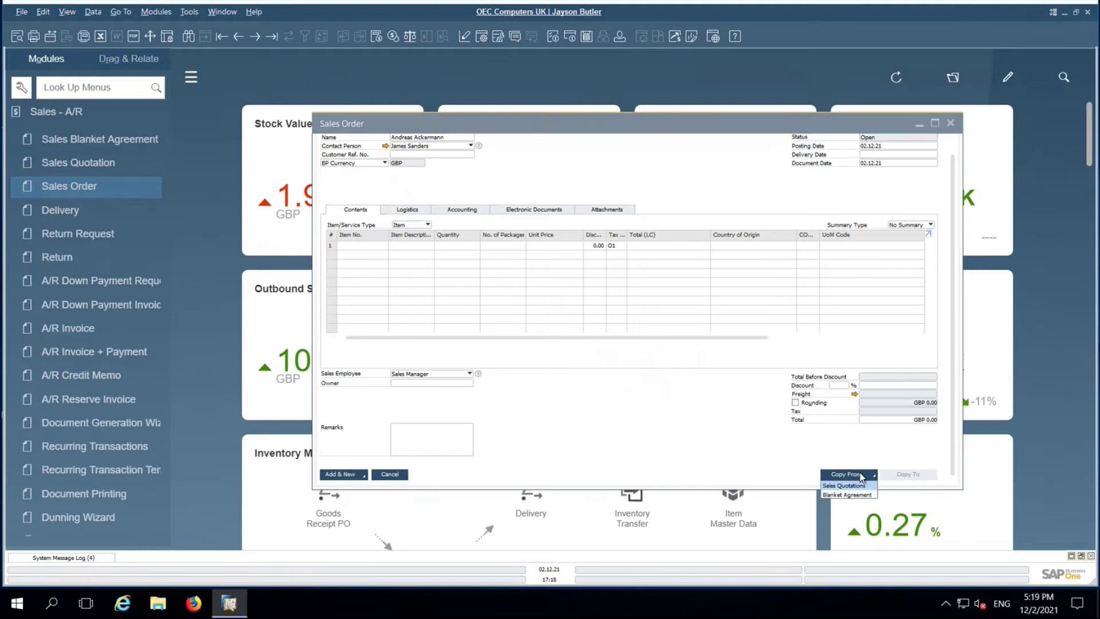
{"action": "left_click", "coordinate": [845, 485]}
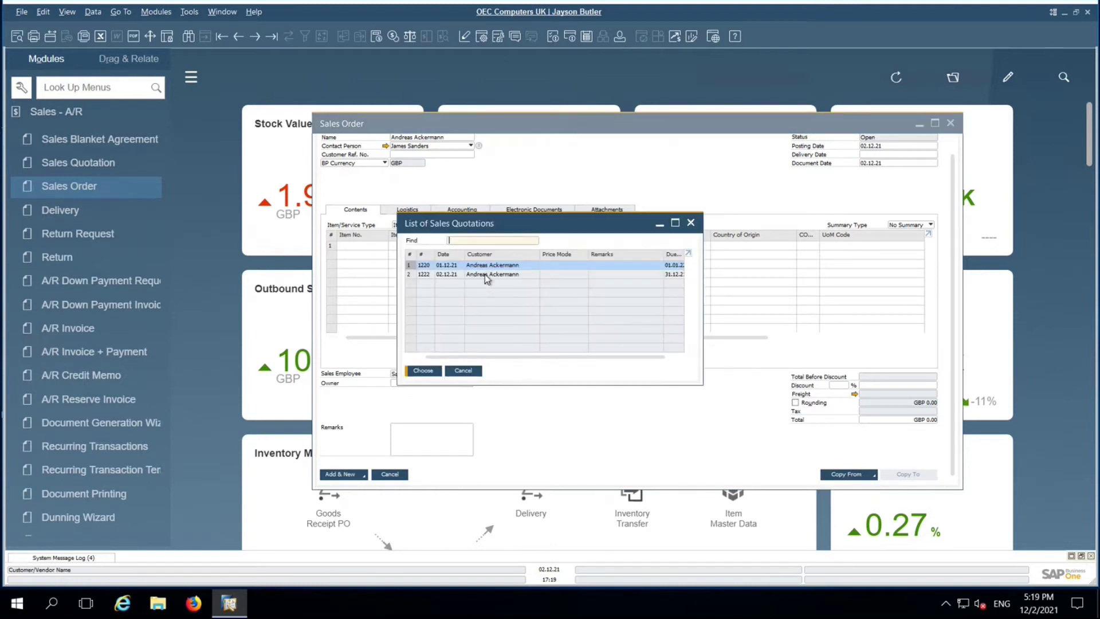
{"action": "double_click", "coordinate": [484, 274]}
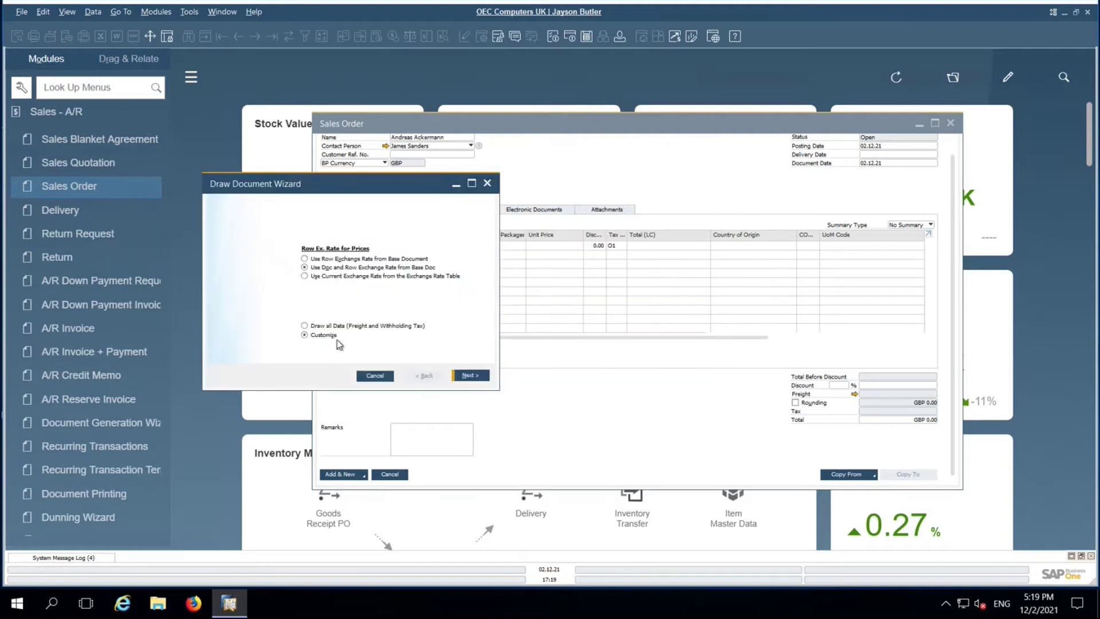
{"action": "left_click", "coordinate": [470, 377]}
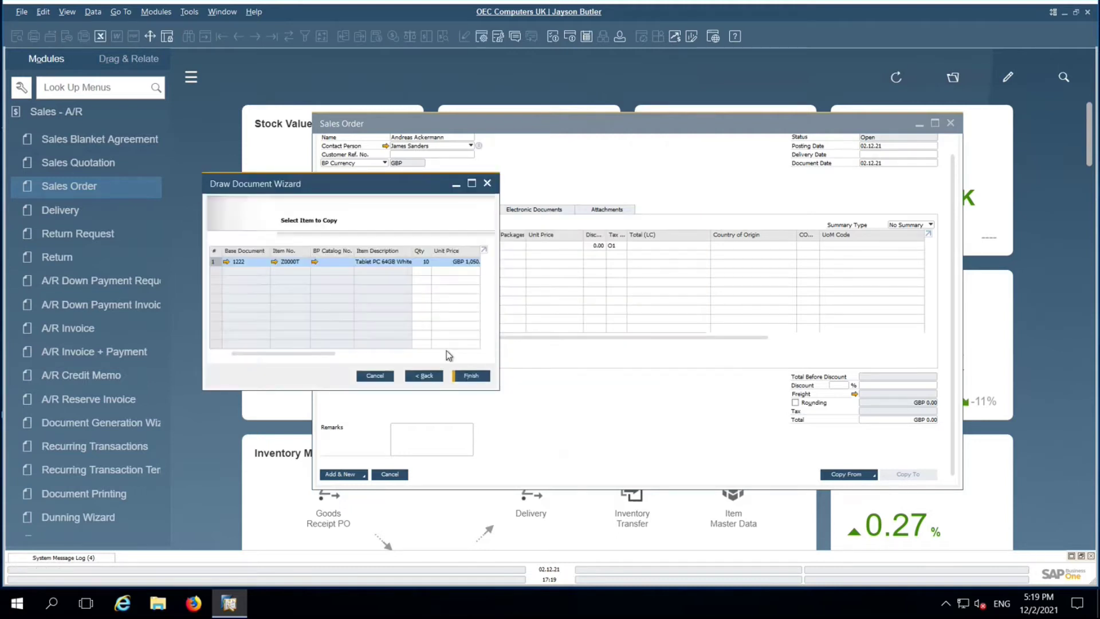
{"action": "left_click", "coordinate": [430, 261]}
{"action": "type", "text": "5"}
{"action": "key", "text": "Tab"}
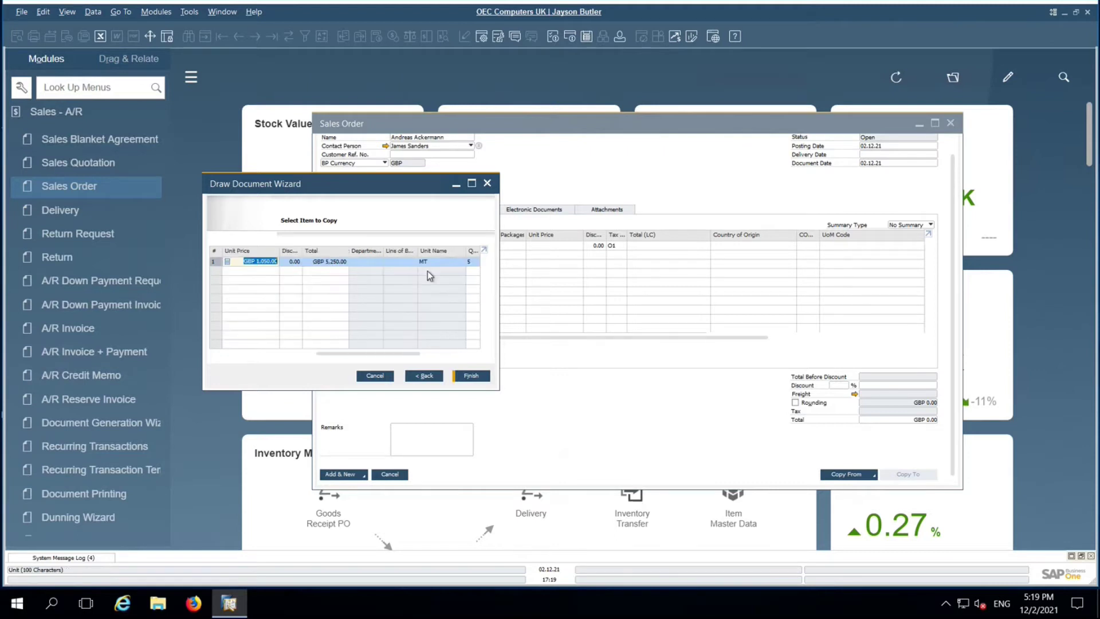
{"action": "left_click", "coordinate": [473, 377]}
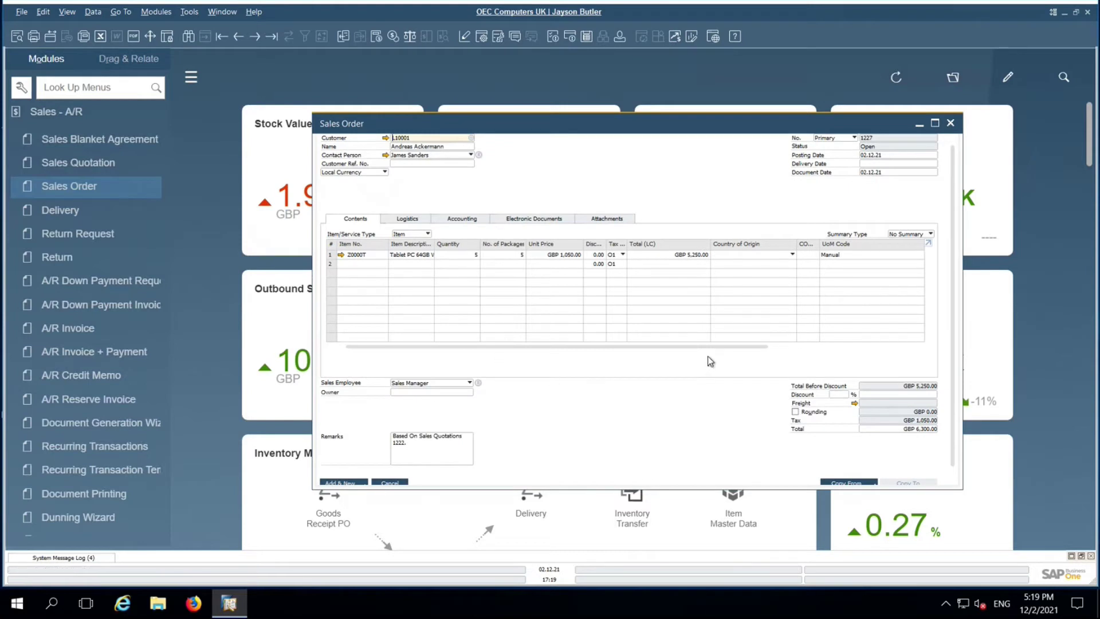
Set the order's delivery date to 30.12.21 and apply it to existing rows.
{"action": "left_click_drag", "start_coordinate": [717, 348], "coordinate": [857, 347]}
{"action": "left_click_drag", "start_coordinate": [778, 344], "coordinate": [514, 339]}
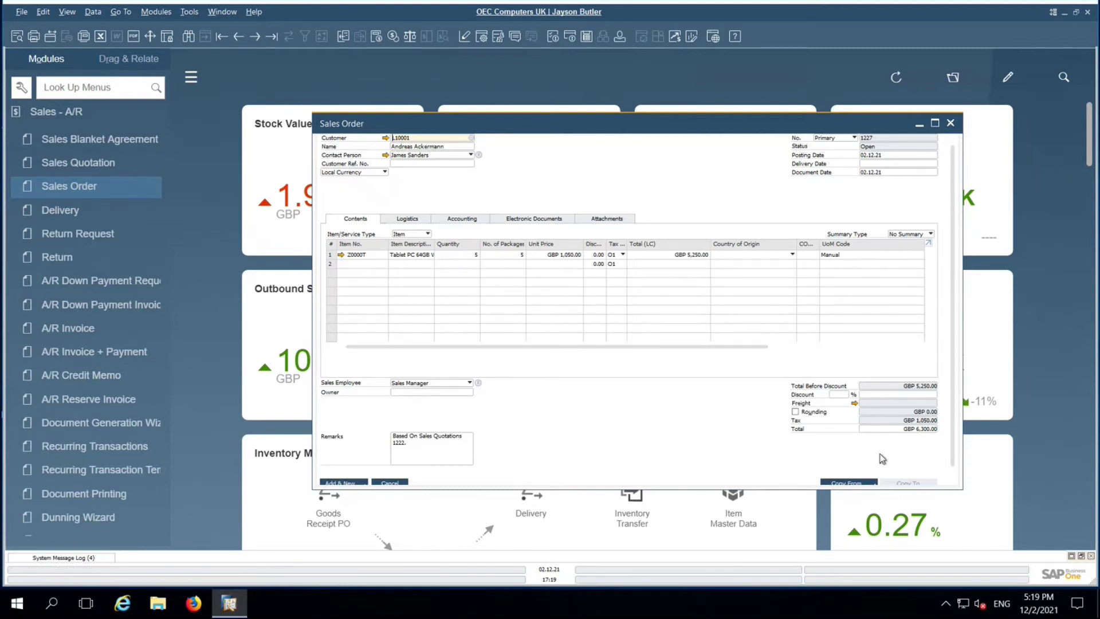
{"action": "scroll", "coordinate": [951, 446], "scroll_direction": "down", "scroll_amount": 1}
{"action": "scroll", "coordinate": [958, 422], "scroll_direction": "up", "scroll_amount": 1}
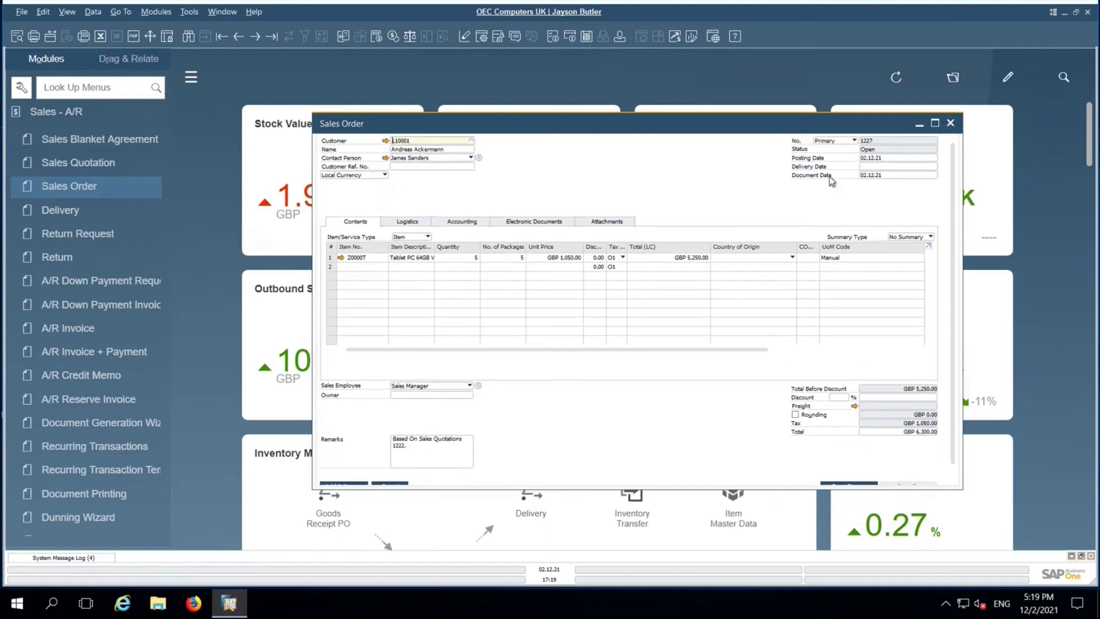
{"action": "left_click", "coordinate": [867, 167]}
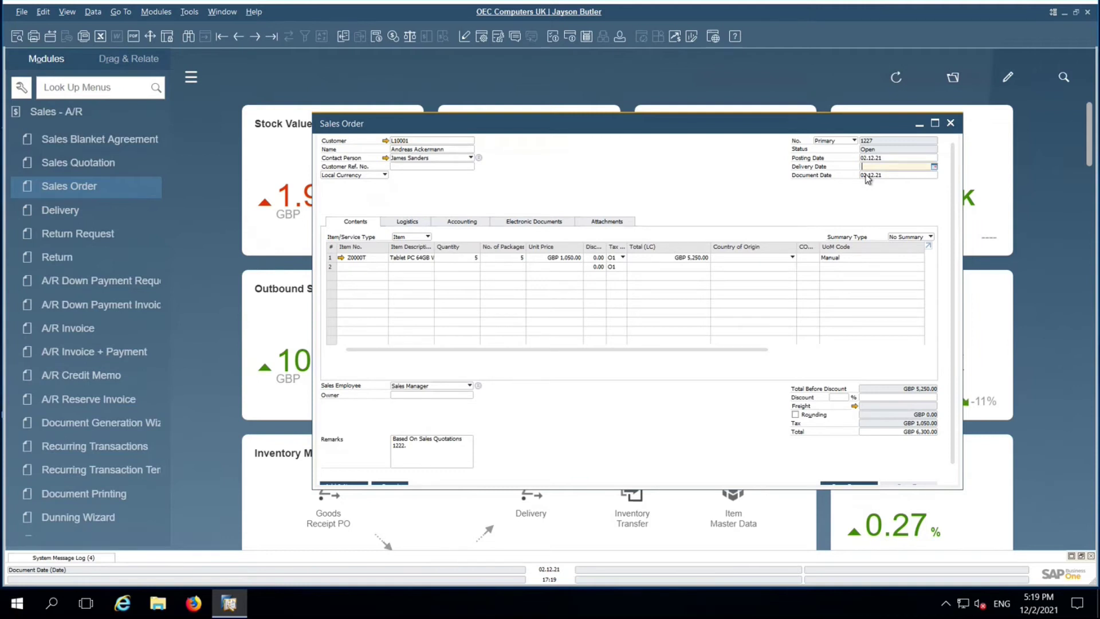
{"action": "type", "text": "30"}
{"action": "key", "text": "Tab"}
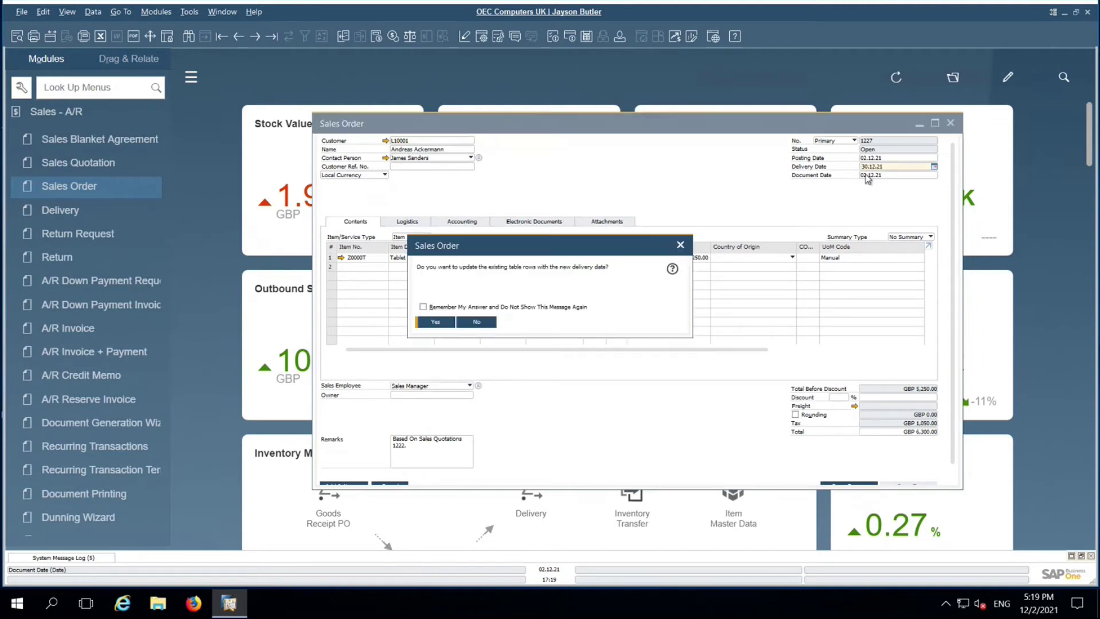
{"action": "left_click", "coordinate": [436, 322]}
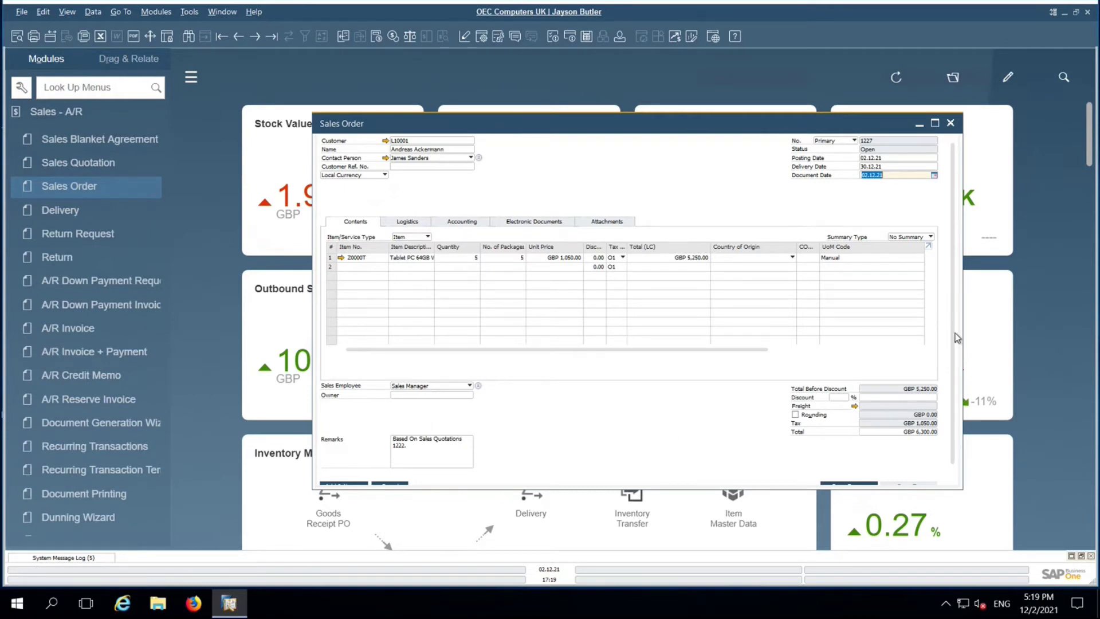
Add the sales order with Add & New and close the order window.
{"action": "scroll", "coordinate": [954, 338], "scroll_direction": "down", "scroll_amount": 1}
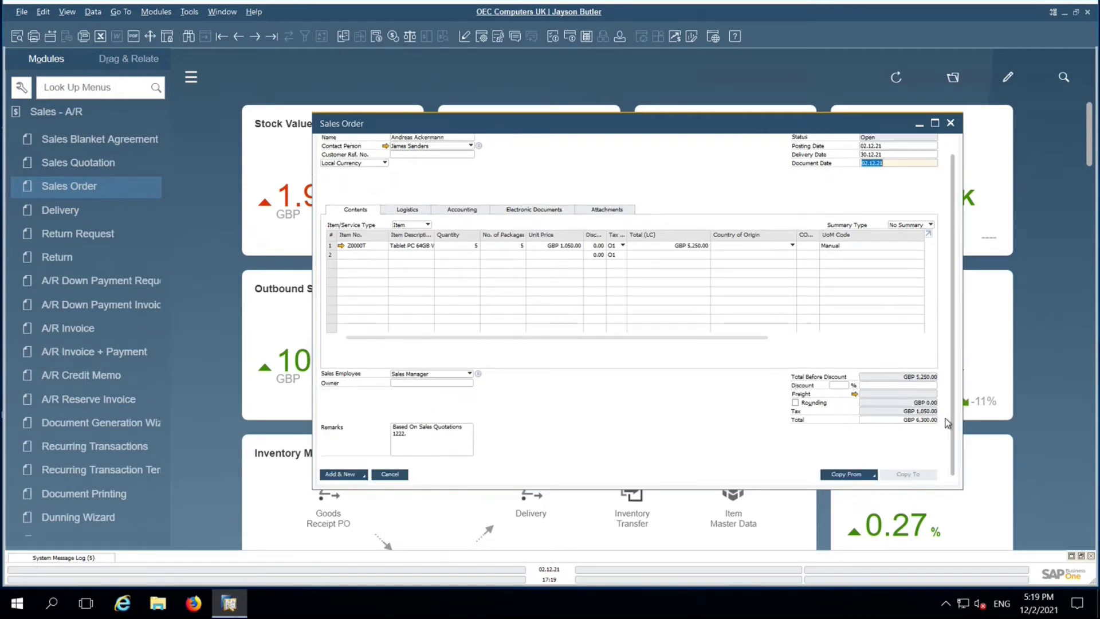
{"action": "left_click", "coordinate": [343, 475]}
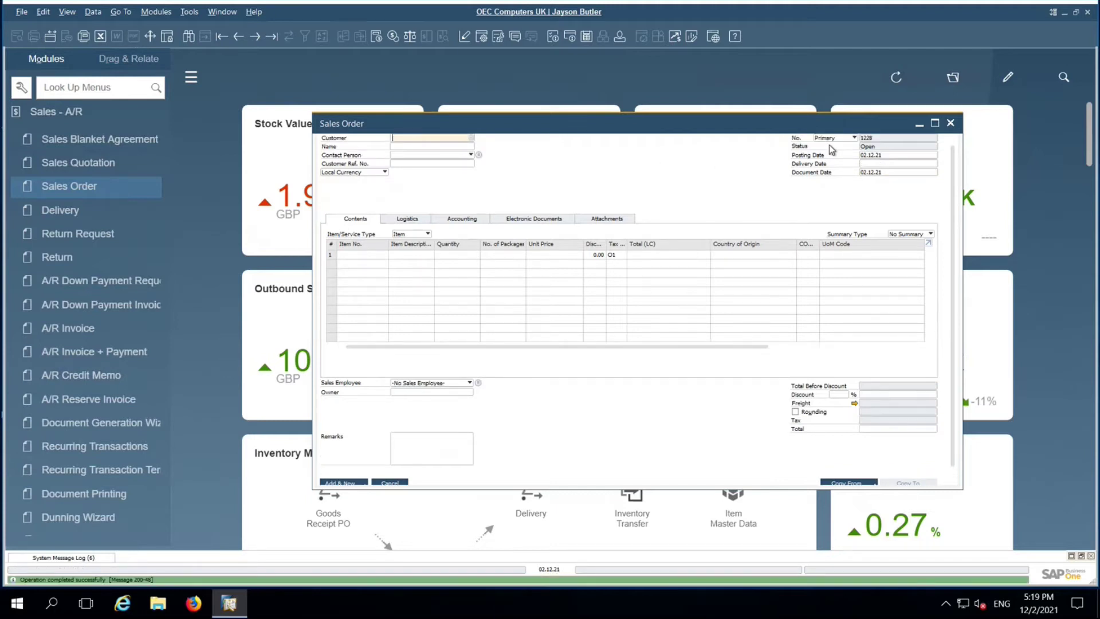
{"action": "left_click", "coordinate": [950, 124]}
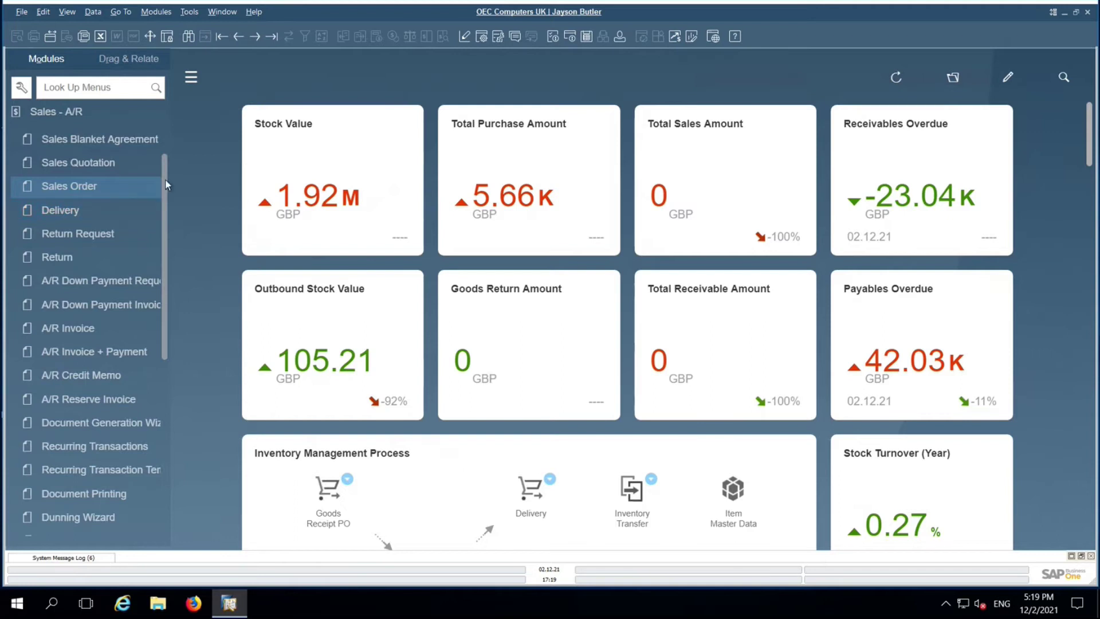
{"action": "scroll", "coordinate": [169, 136], "scroll_direction": "up", "scroll_amount": 3}
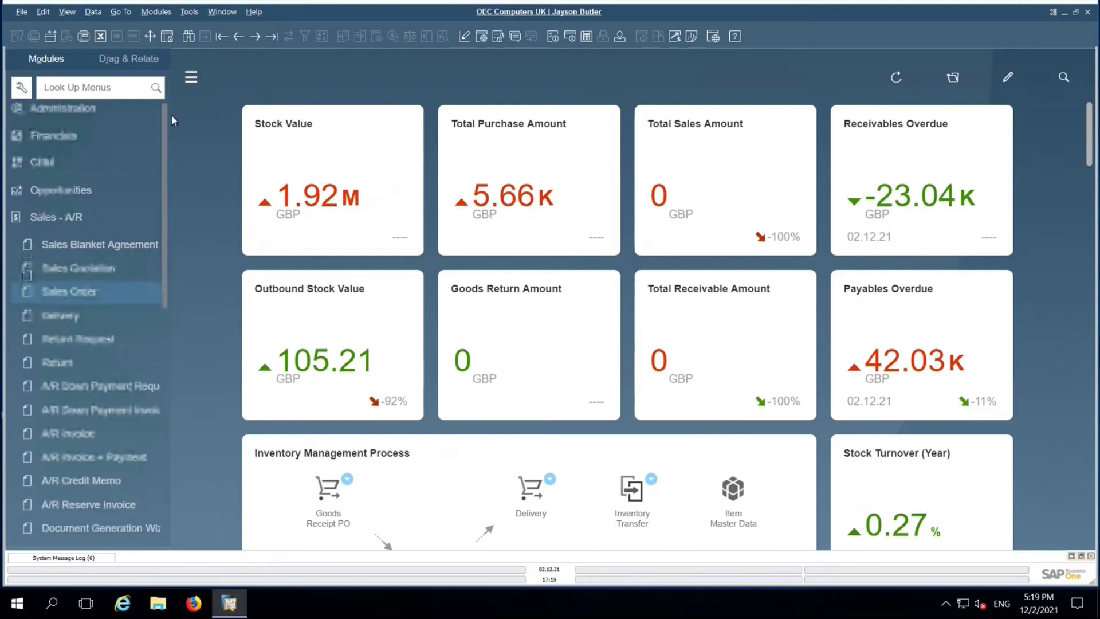
{"action": "scroll", "coordinate": [171, 148], "scroll_direction": "down", "scroll_amount": 3}
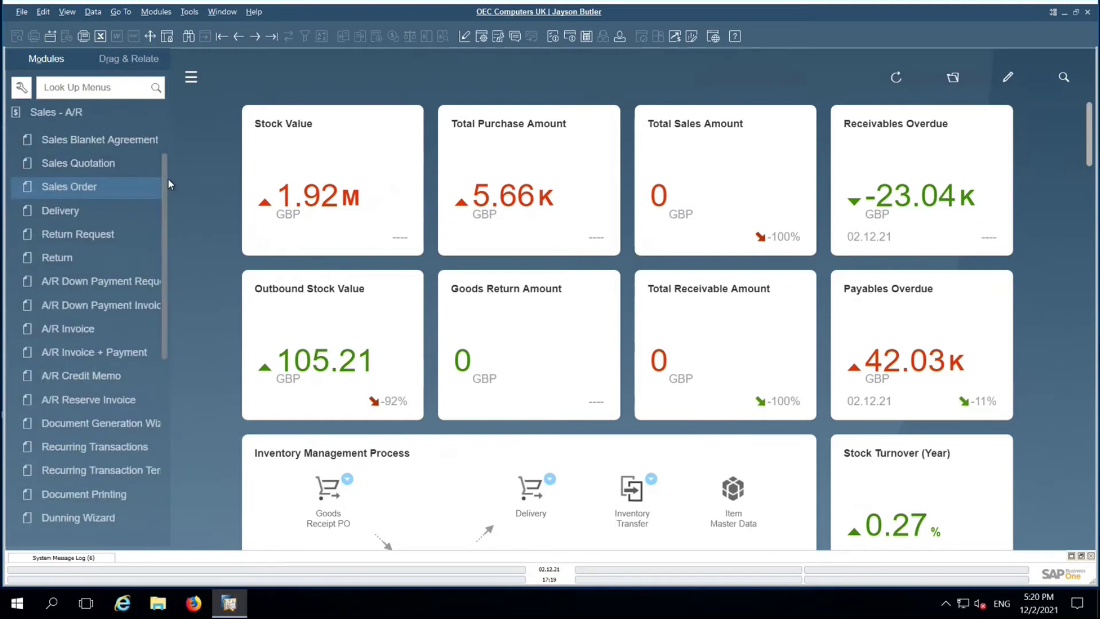
Start a new delivery and enter the customer code.
{"action": "left_click", "coordinate": [94, 216]}
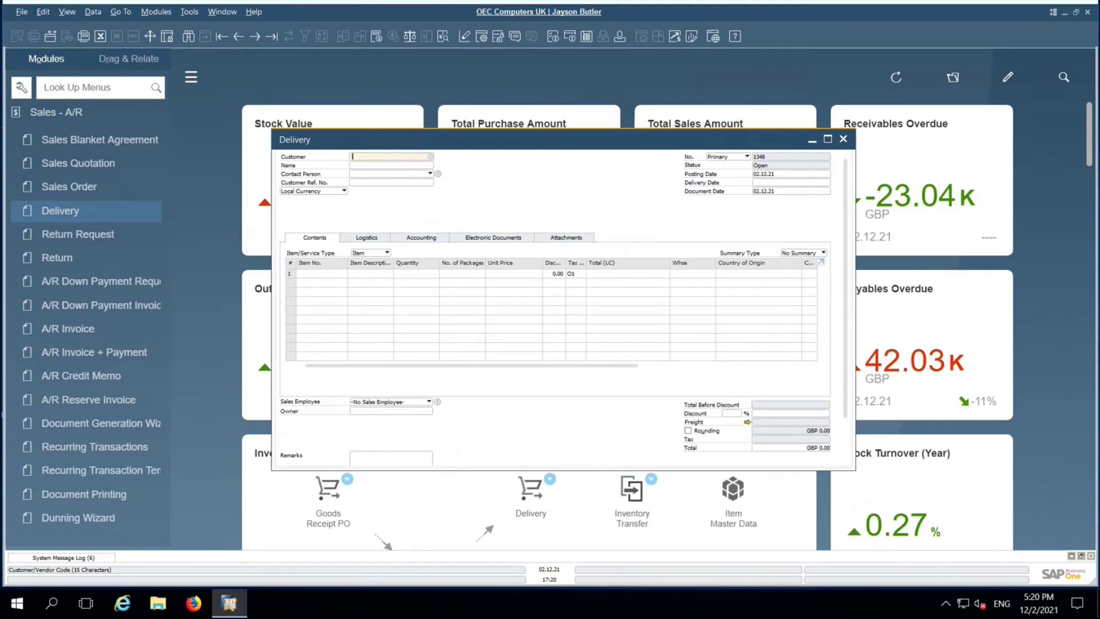
{"action": "type", "text": "L10001"}
{"action": "key", "text": "Tab"}
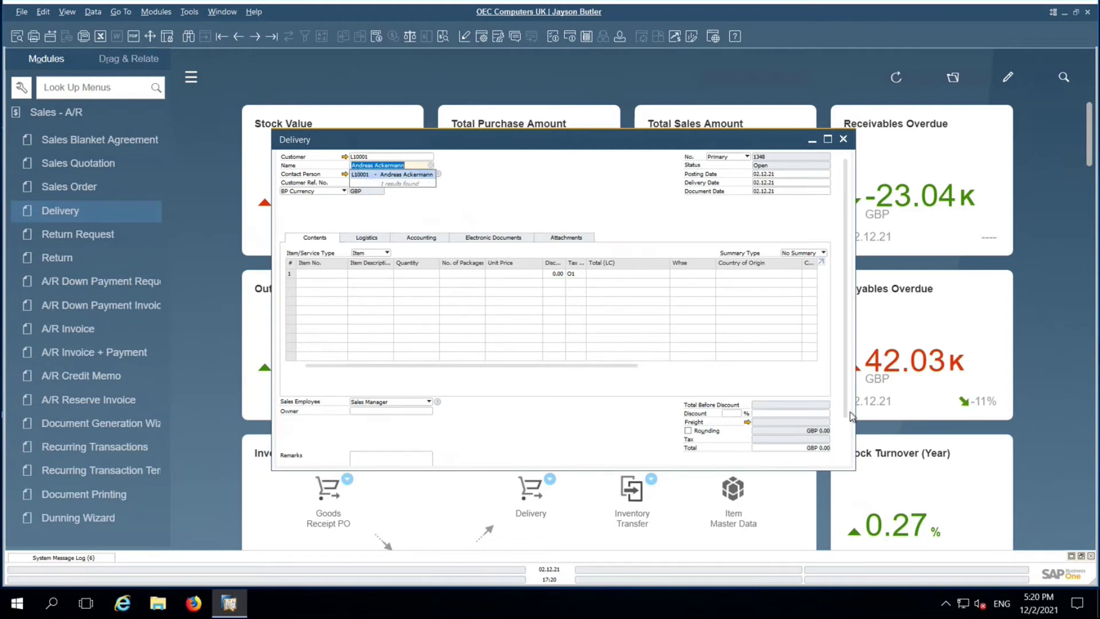
{"action": "scroll", "coordinate": [844, 447], "scroll_direction": "down", "scroll_amount": 2}
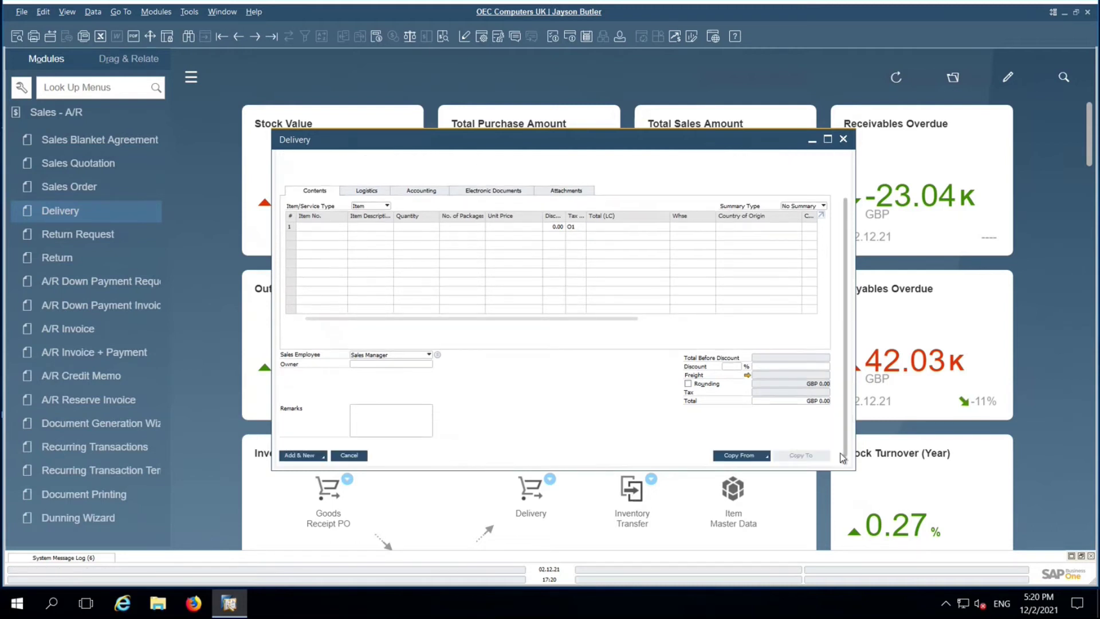
Copy the open sales order into the delivery and maximize the delivery window.
{"action": "left_click", "coordinate": [752, 458]}
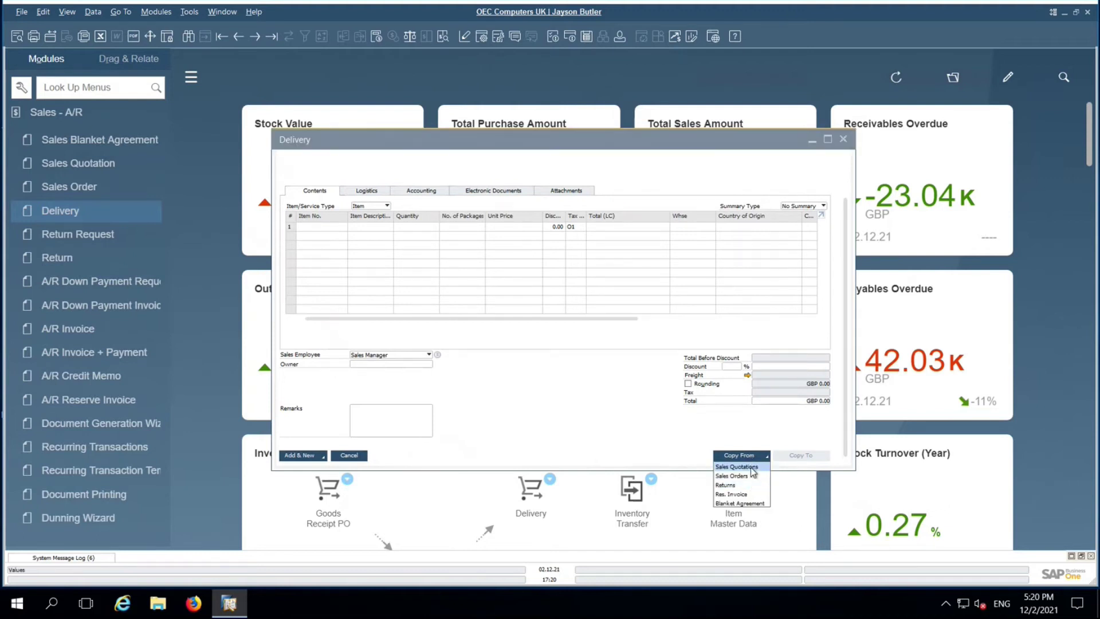
{"action": "left_click", "coordinate": [751, 476]}
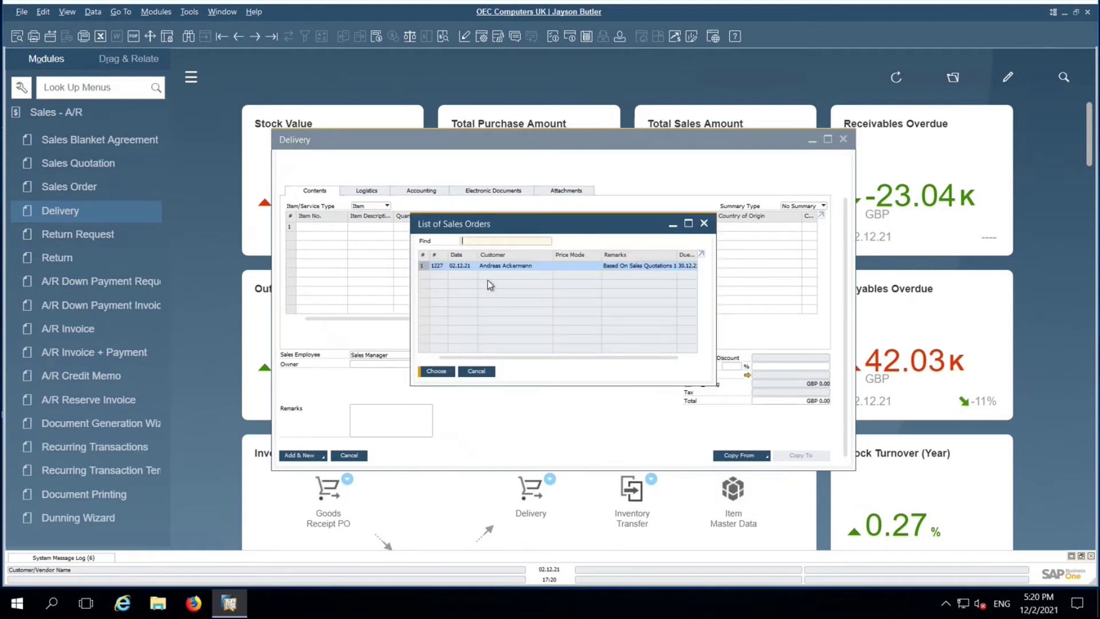
{"action": "double_click", "coordinate": [495, 267]}
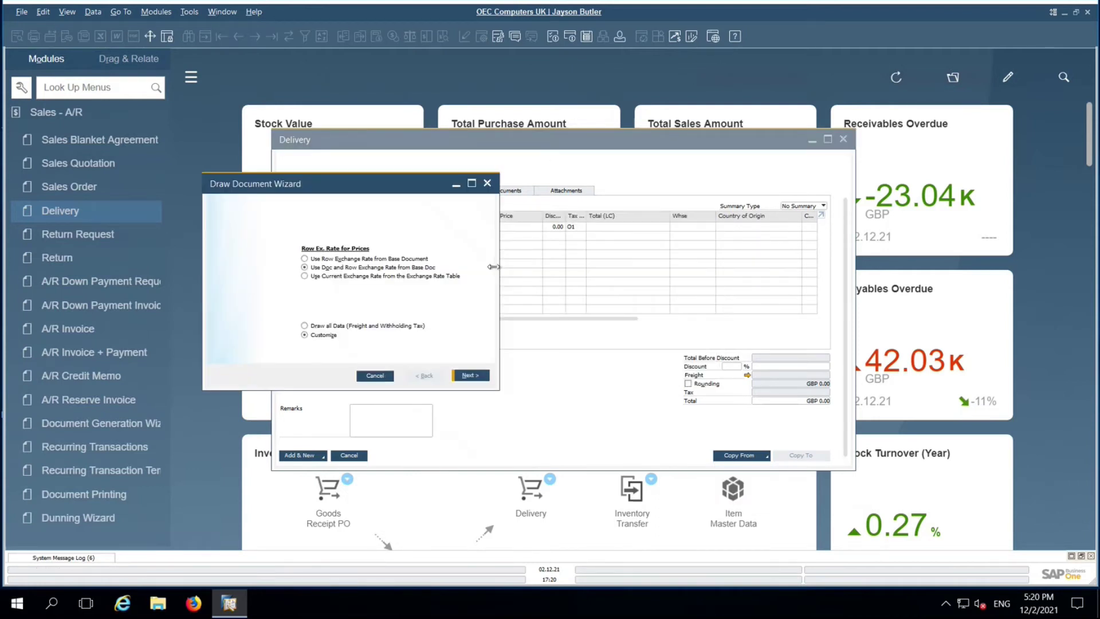
{"action": "left_click", "coordinate": [462, 376]}
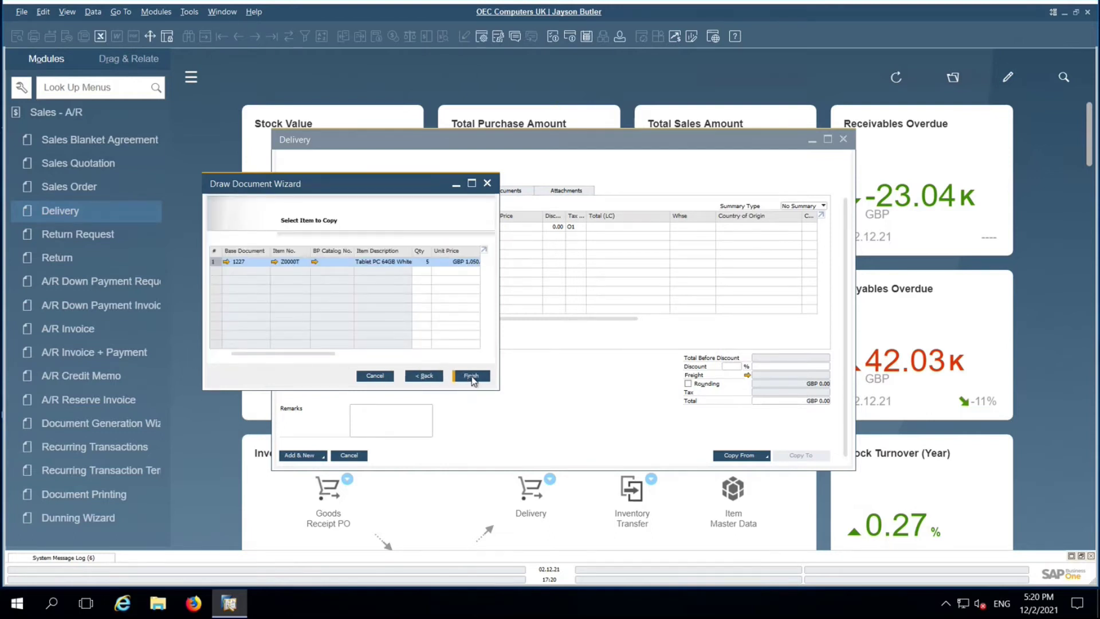
{"action": "left_click", "coordinate": [471, 377]}
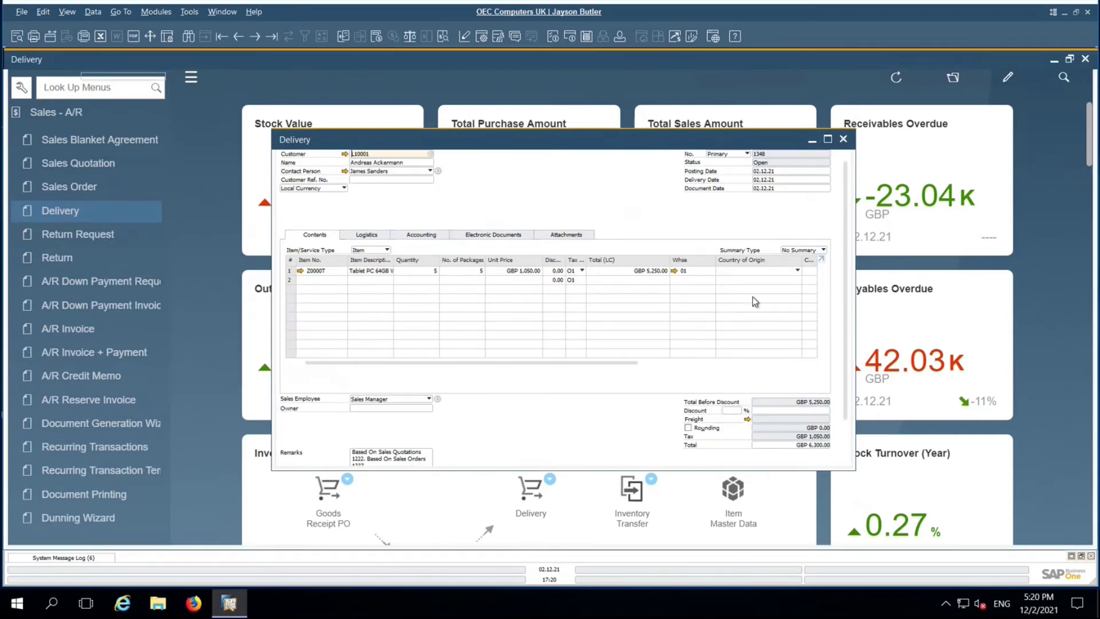
{"action": "left_click", "coordinate": [828, 140]}
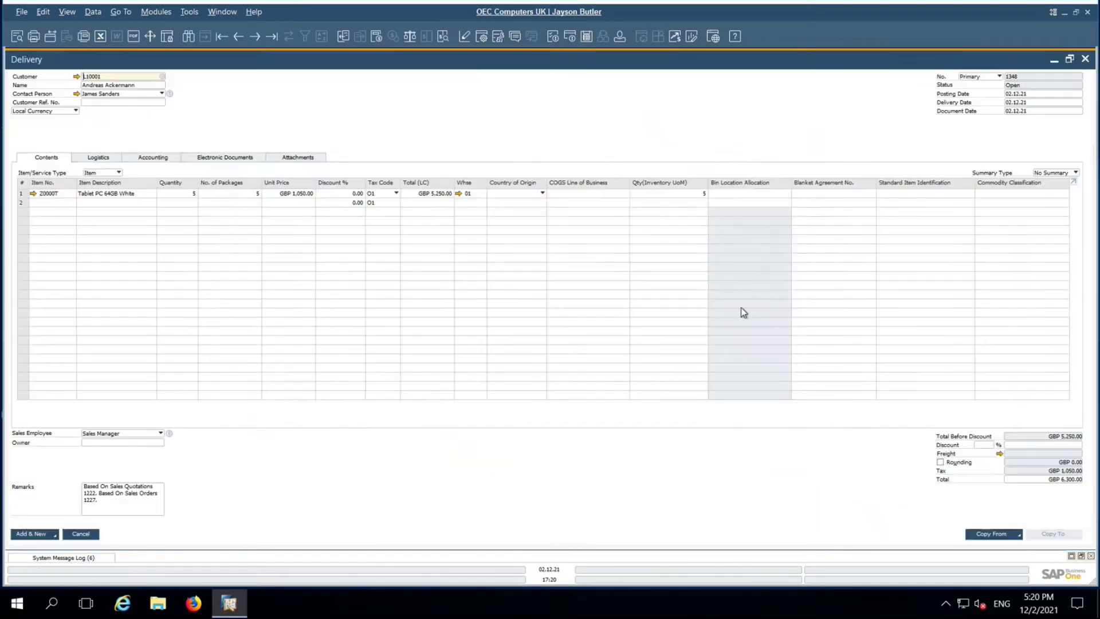
Allocate 5 units from batch DEF456 to the delivery line and confirm the selection.
{"action": "right_click", "coordinate": [448, 147]}
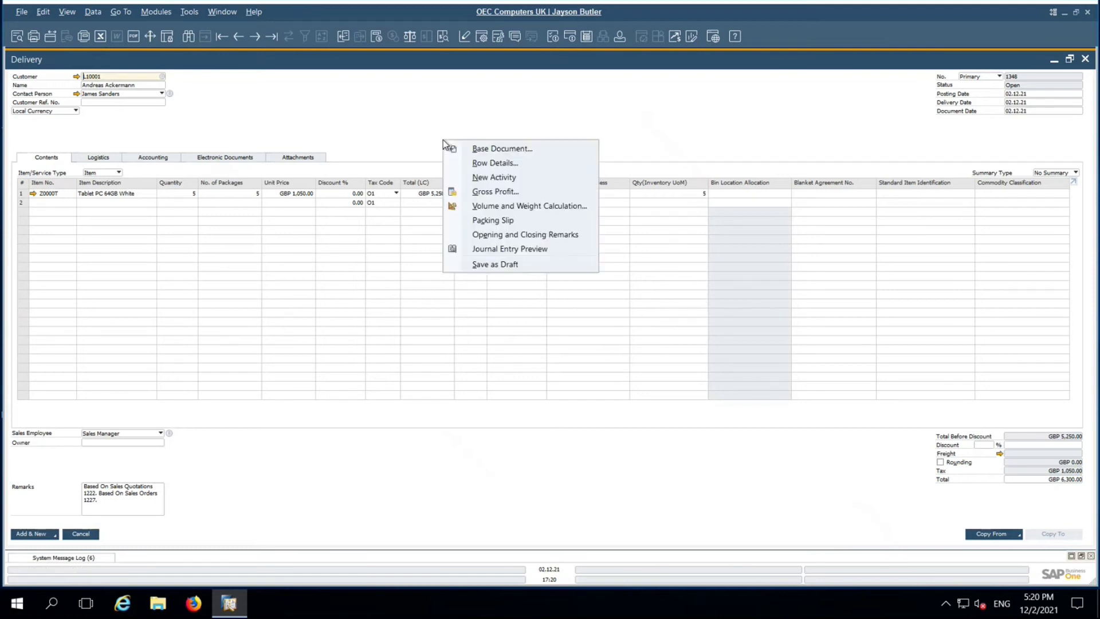
{"action": "left_click", "coordinate": [518, 248]}
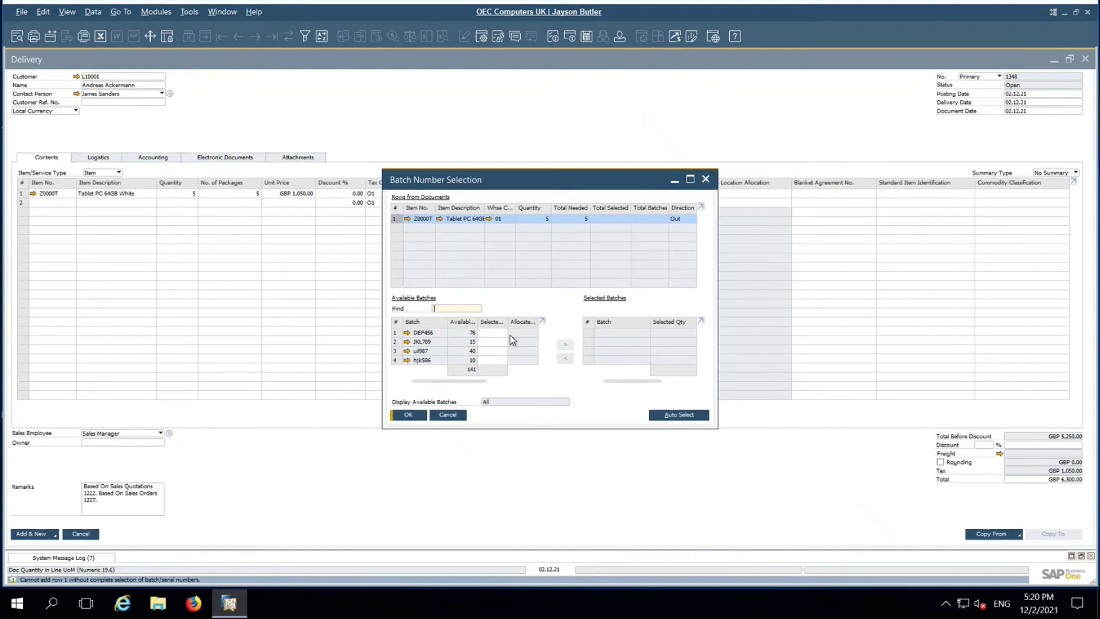
{"action": "left_click", "coordinate": [491, 334]}
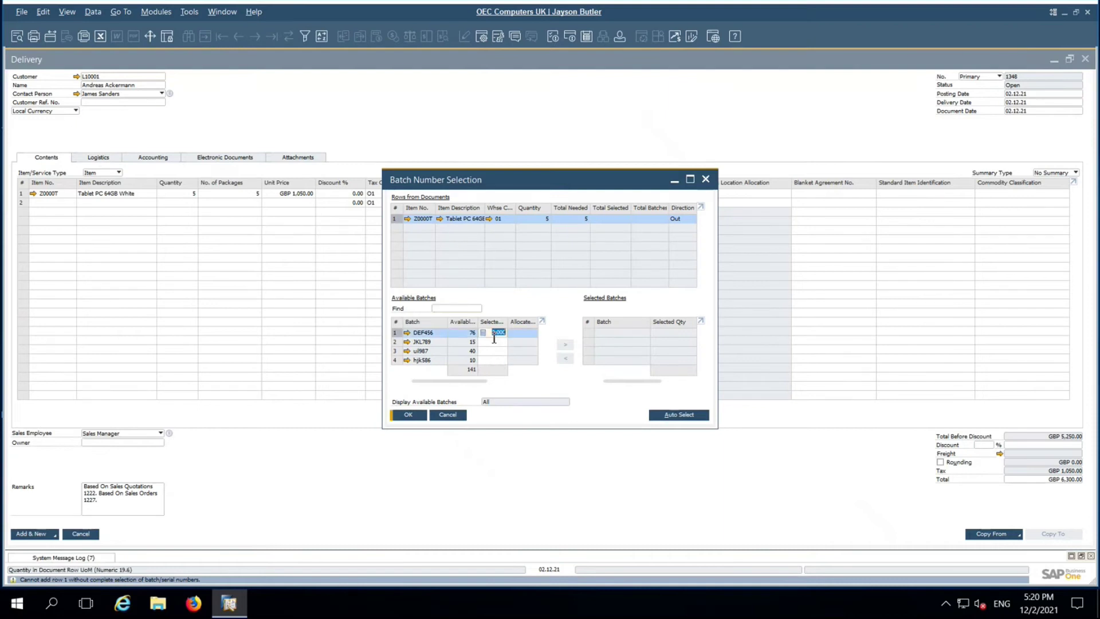
{"action": "type", "text": "5"}
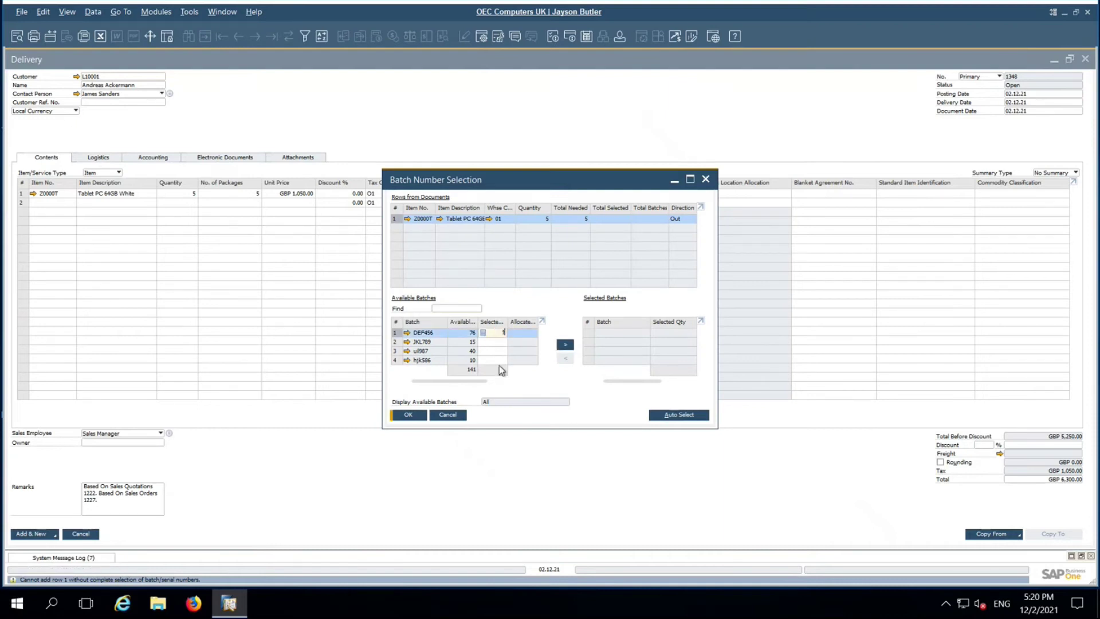
{"action": "left_click", "coordinate": [564, 345]}
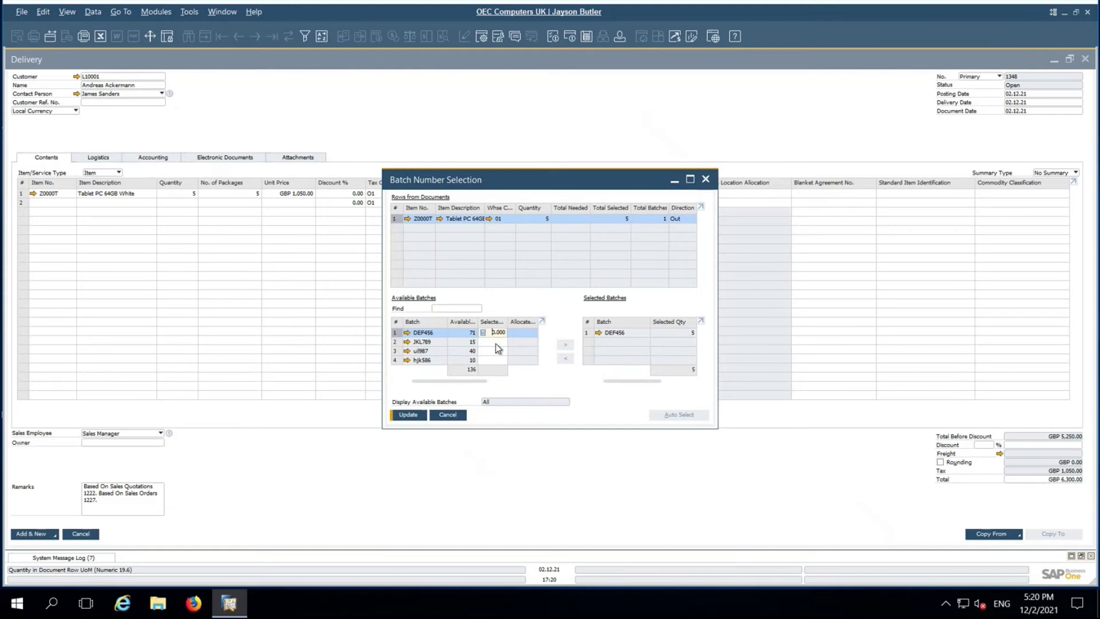
{"action": "left_click", "coordinate": [408, 415]}
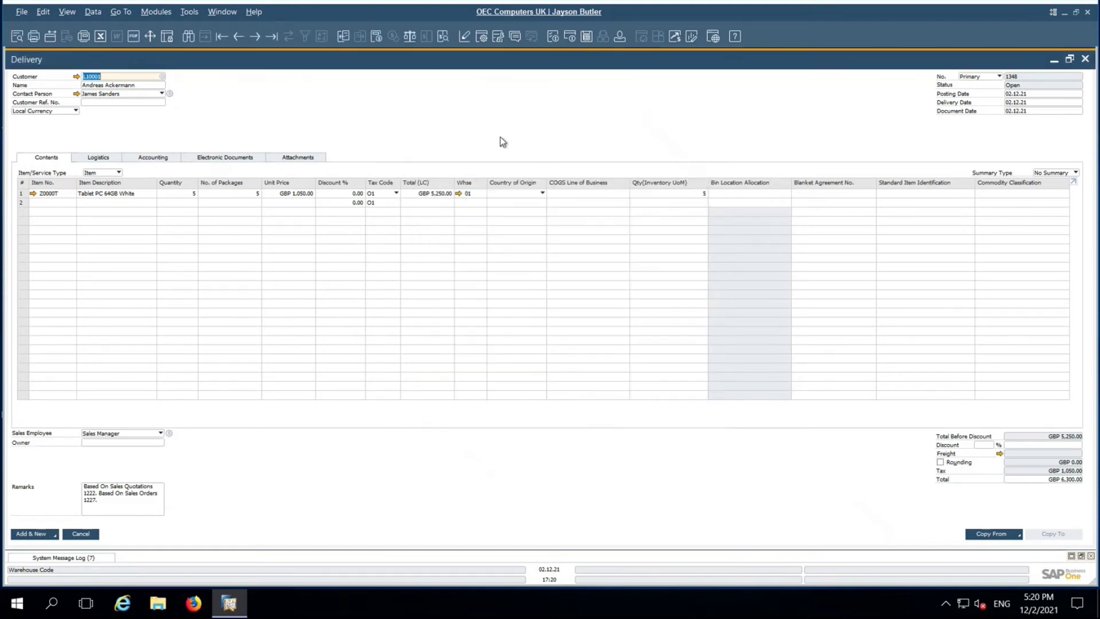
Review the delivery's journal entry preview (500005 / 130000, GBP 263.29), then close it.
{"action": "right_click", "coordinate": [500, 138]}
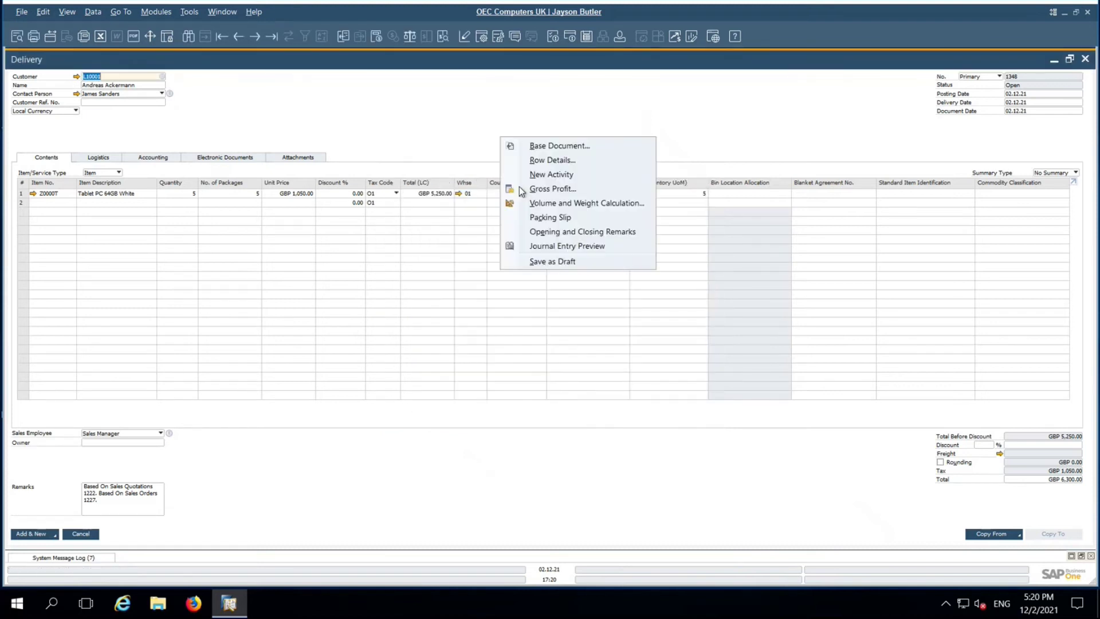
{"action": "left_click", "coordinate": [562, 247]}
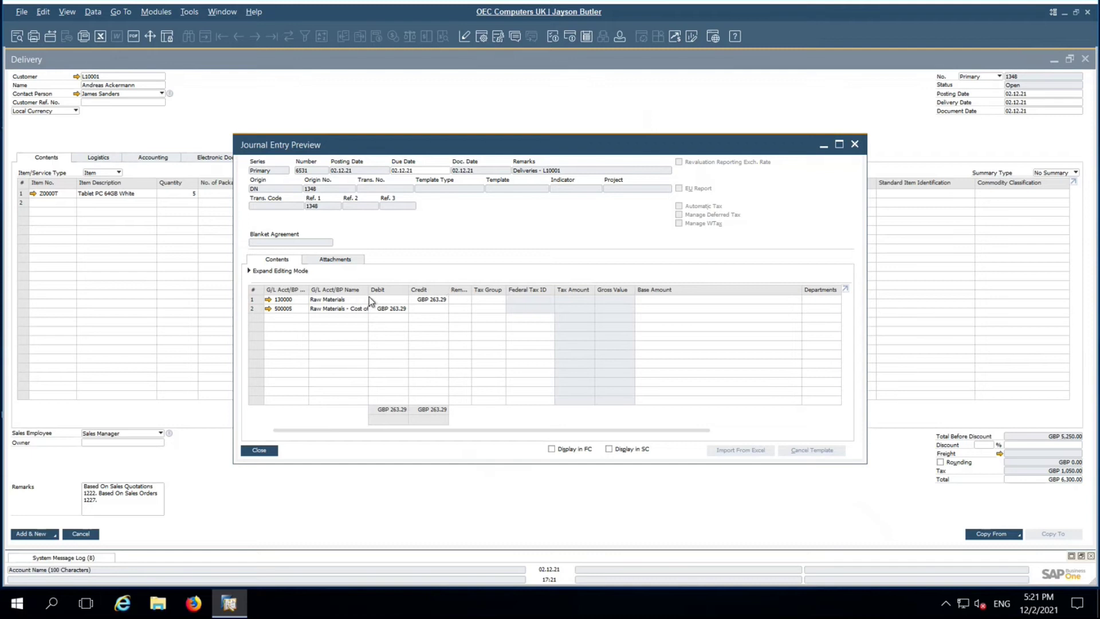
{"action": "left_click_drag", "start_coordinate": [369, 293], "coordinate": [410, 293]}
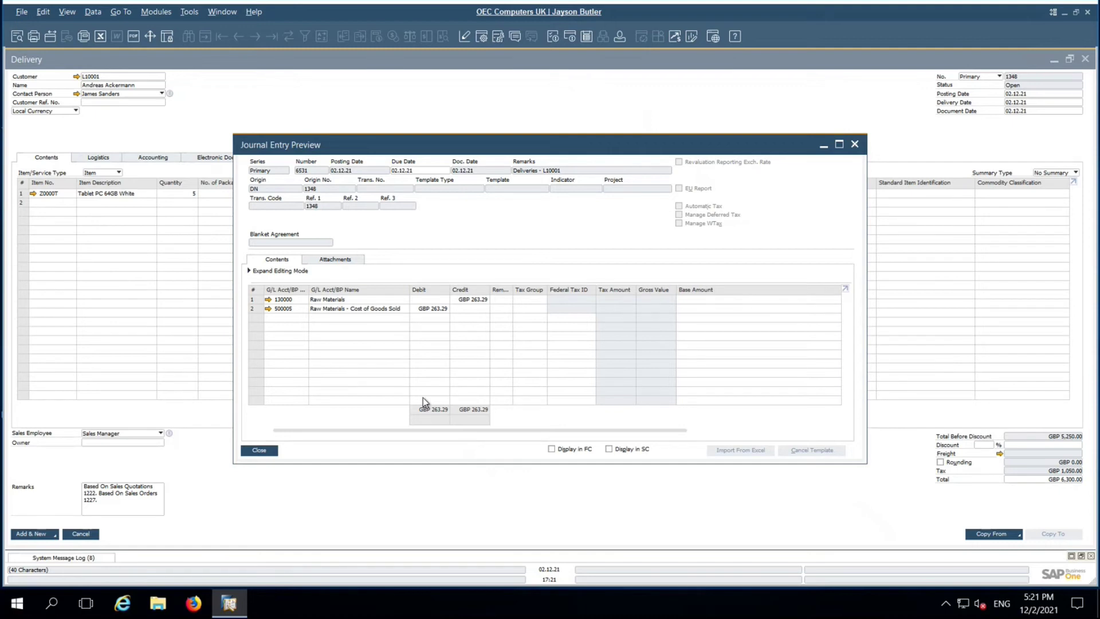
{"action": "left_click", "coordinate": [268, 454]}
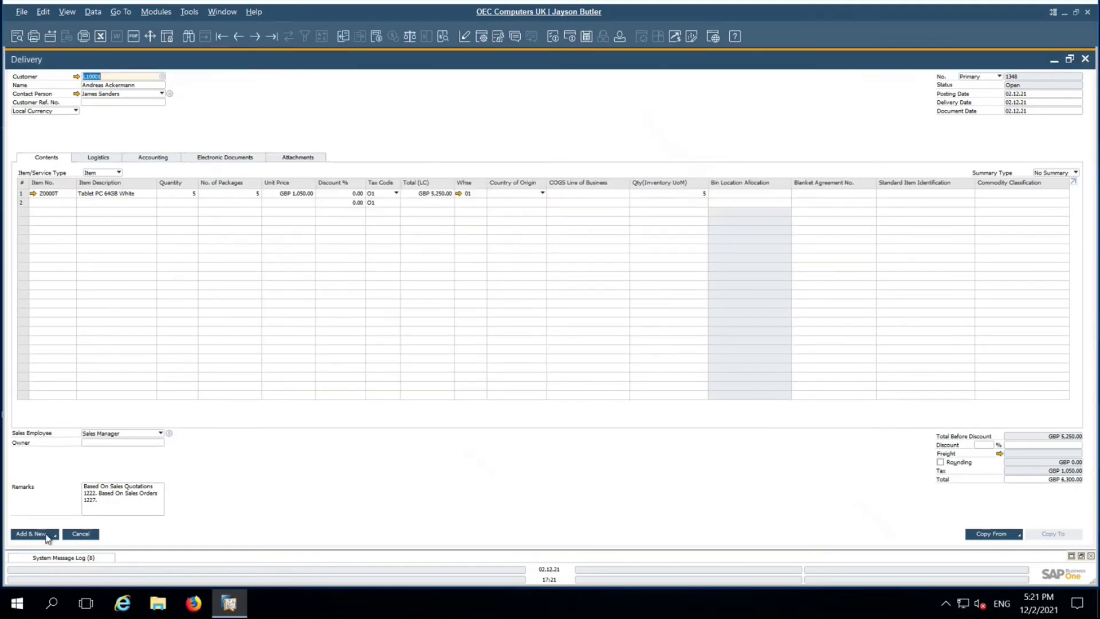
Add delivery 1348, confirm it, and close the blank Delivery form that follows.
{"action": "left_click", "coordinate": [41, 535]}
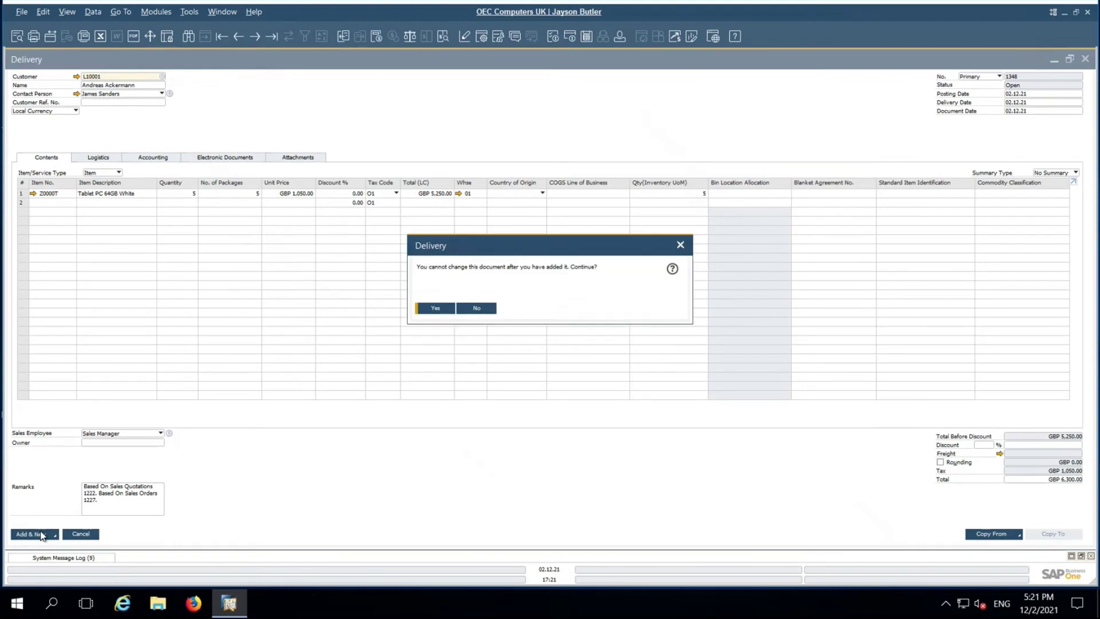
{"action": "left_click", "coordinate": [436, 309]}
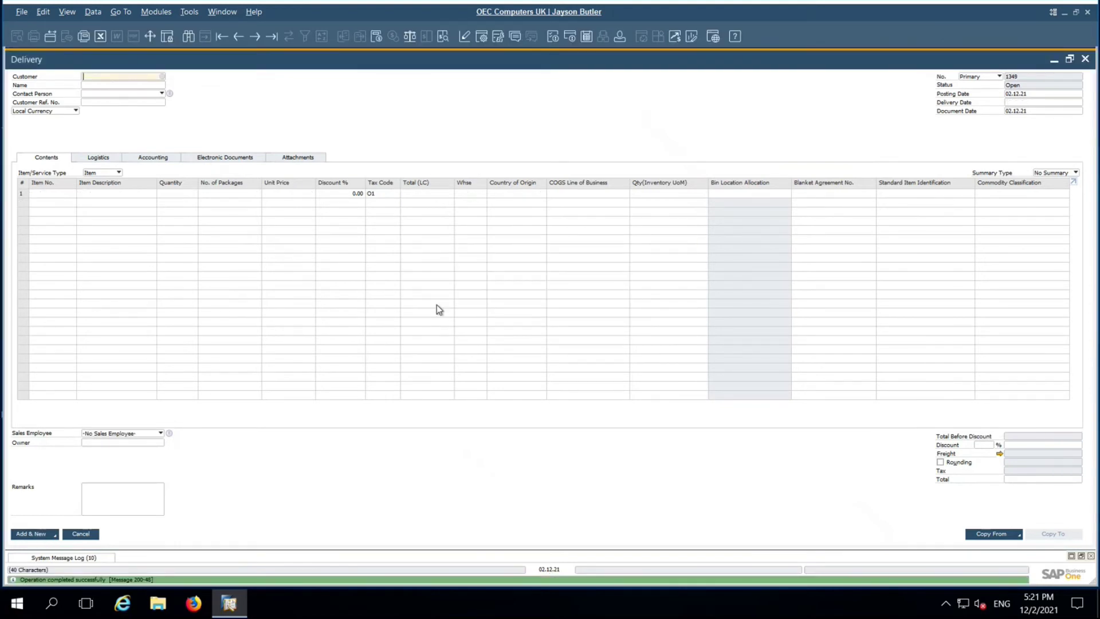
{"action": "left_click", "coordinate": [81, 533]}
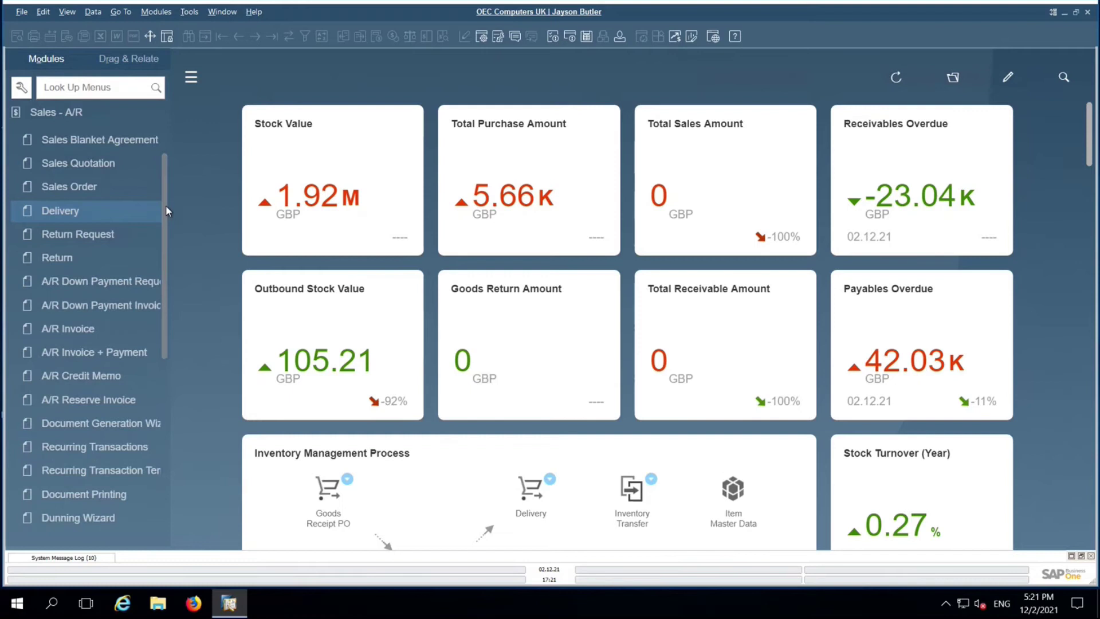
{"action": "scroll", "coordinate": [167, 209], "scroll_direction": "up", "scroll_amount": 1}
{"action": "scroll", "coordinate": [167, 184], "scroll_direction": "up", "scroll_amount": 2}
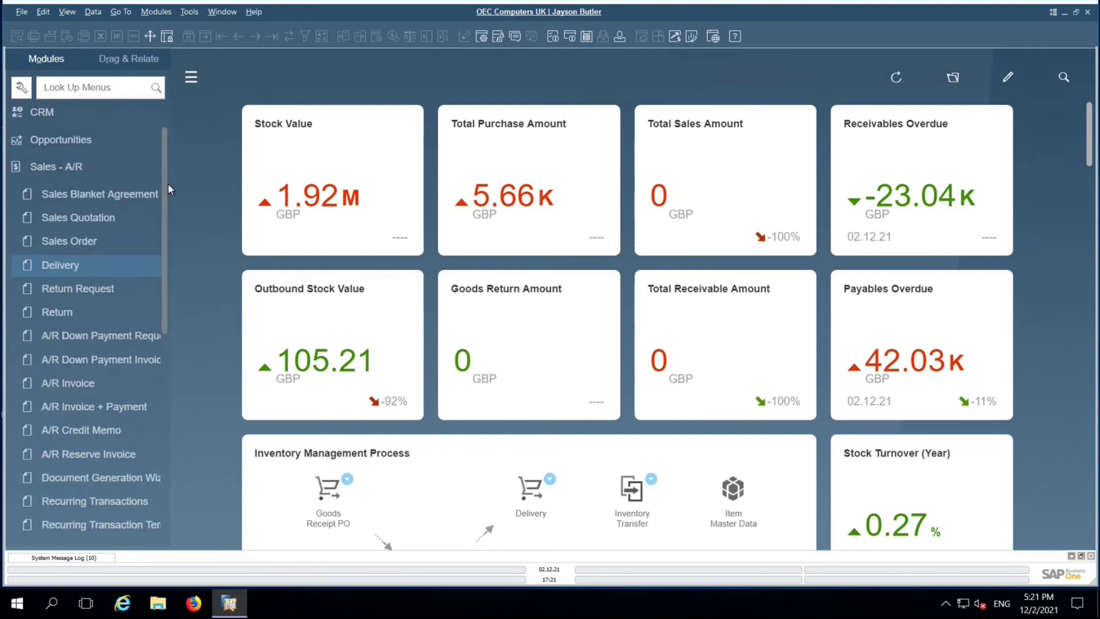
Start a new A/R invoice and choose the delivery's customer from the customer list.
{"action": "left_click", "coordinate": [92, 390]}
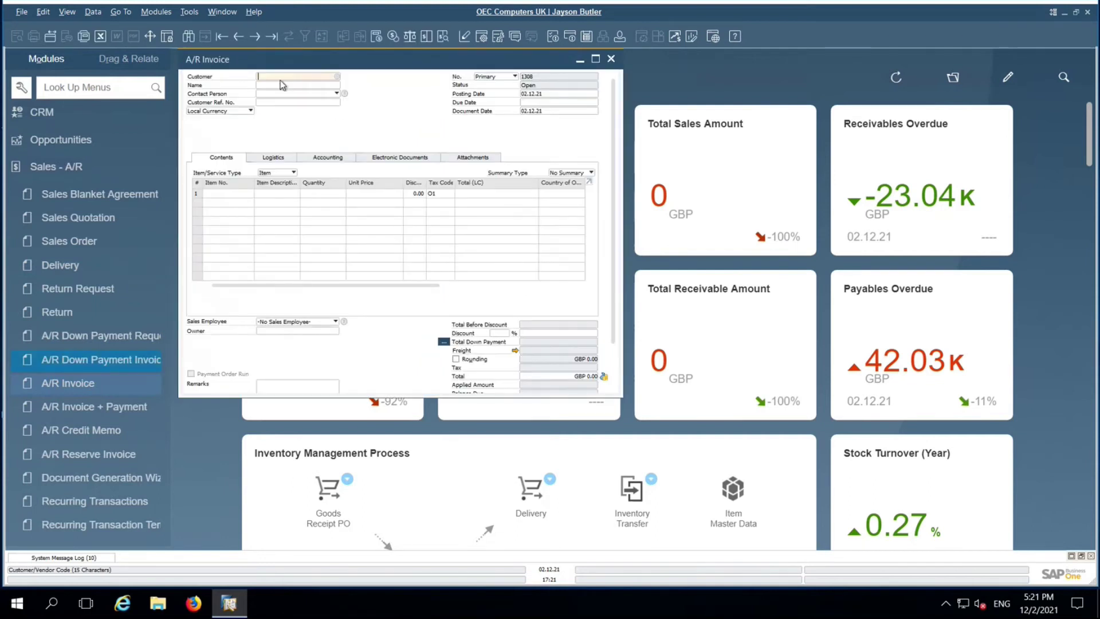
{"action": "left_click", "coordinate": [335, 77]}
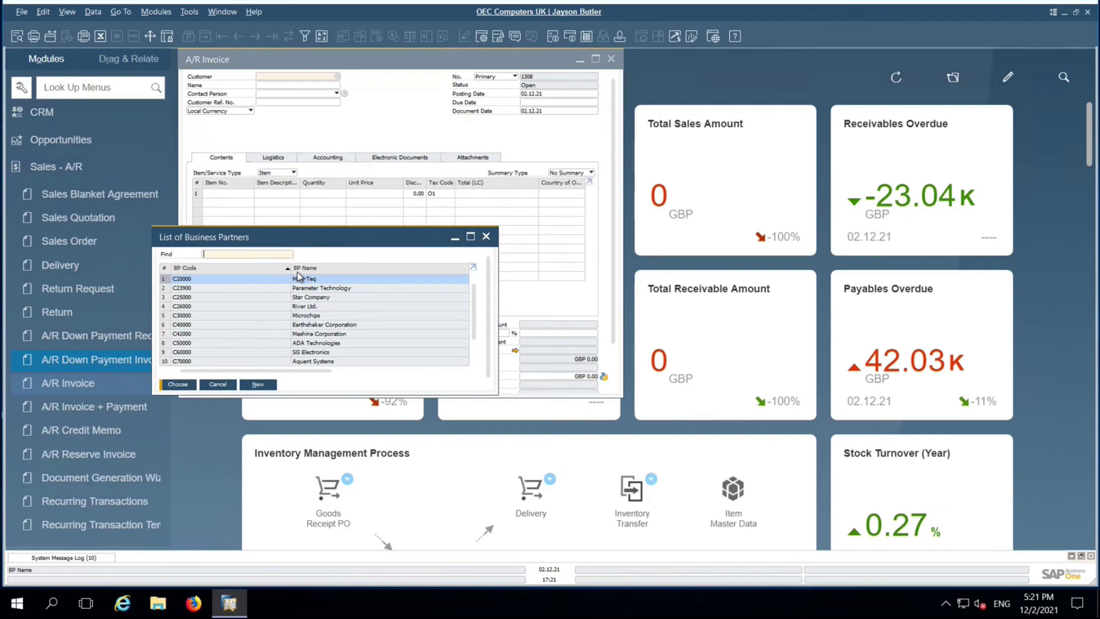
{"action": "type", "text": "l"}
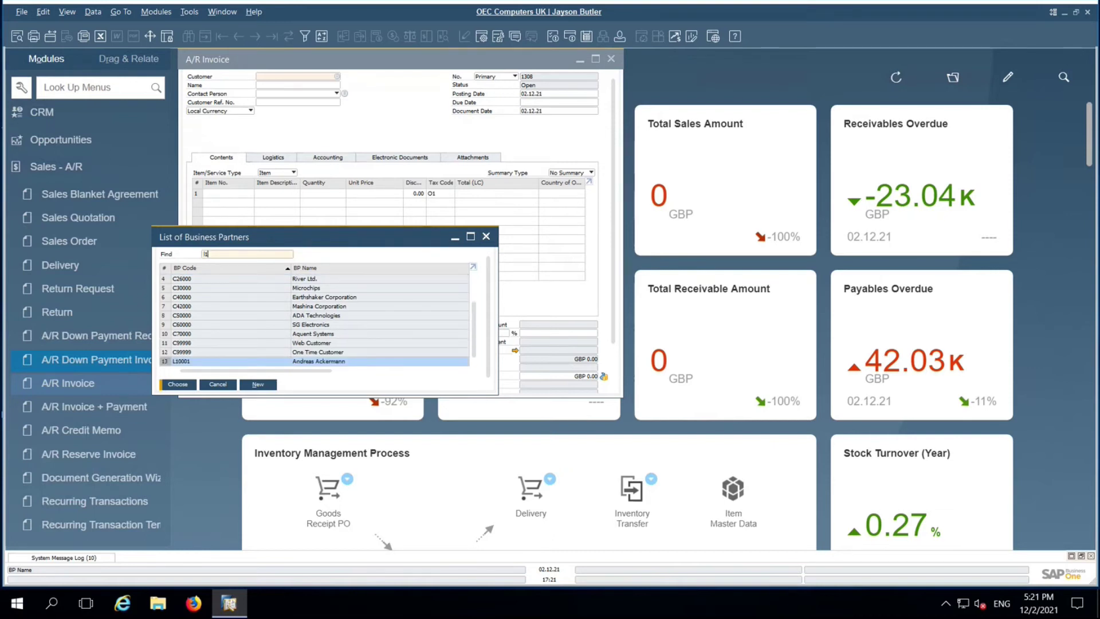
{"action": "double_click", "coordinate": [319, 362]}
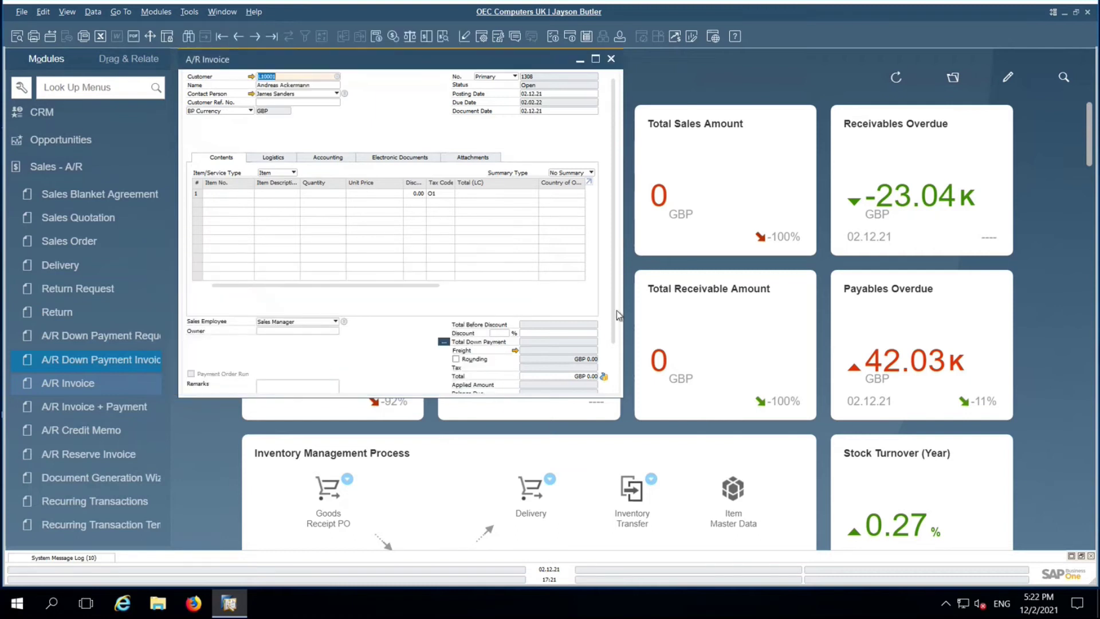
Copy delivery 1348 into the invoice: five Tablet PC 64GB White totalling GBP 6,300.
{"action": "scroll", "coordinate": [613, 309], "scroll_direction": "down", "scroll_amount": 3}
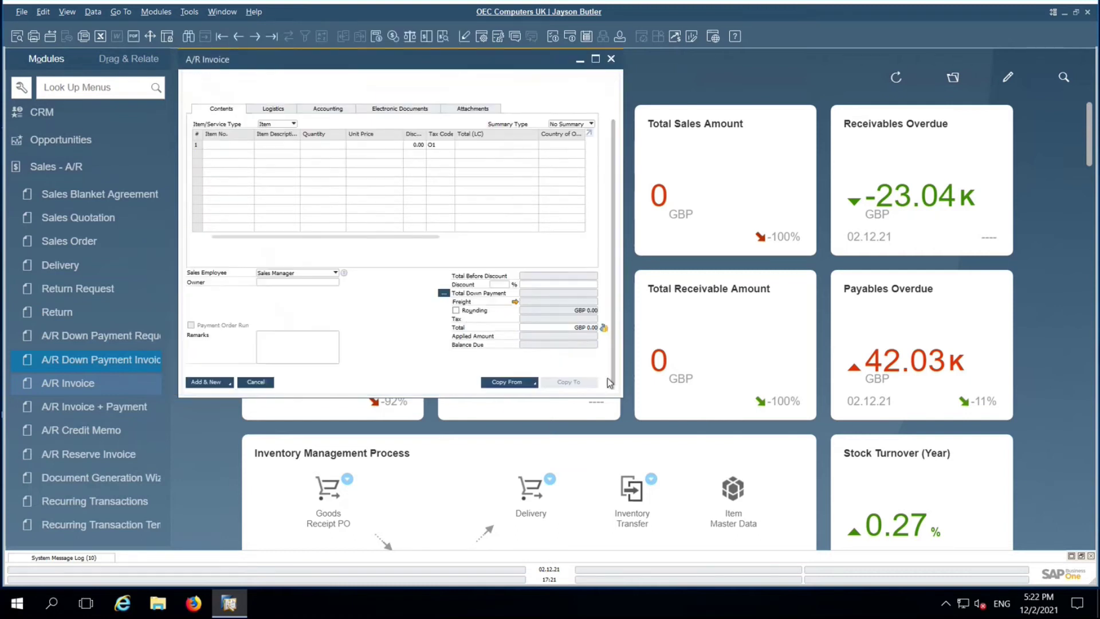
{"action": "left_click", "coordinate": [514, 382]}
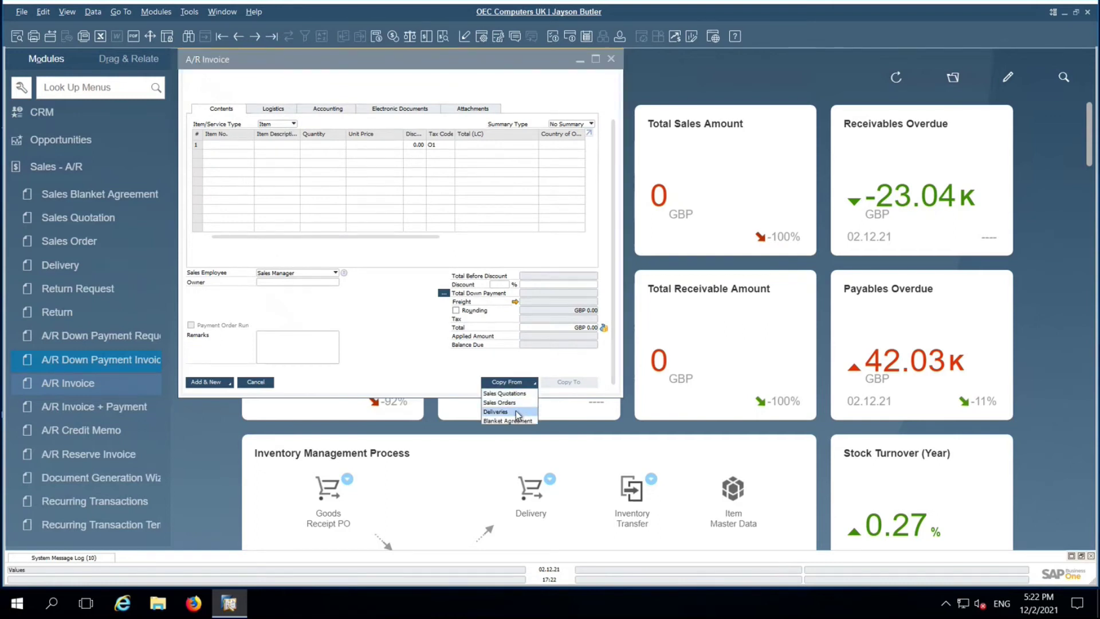
{"action": "left_click", "coordinate": [504, 410]}
{"action": "left_click", "coordinate": [396, 200]}
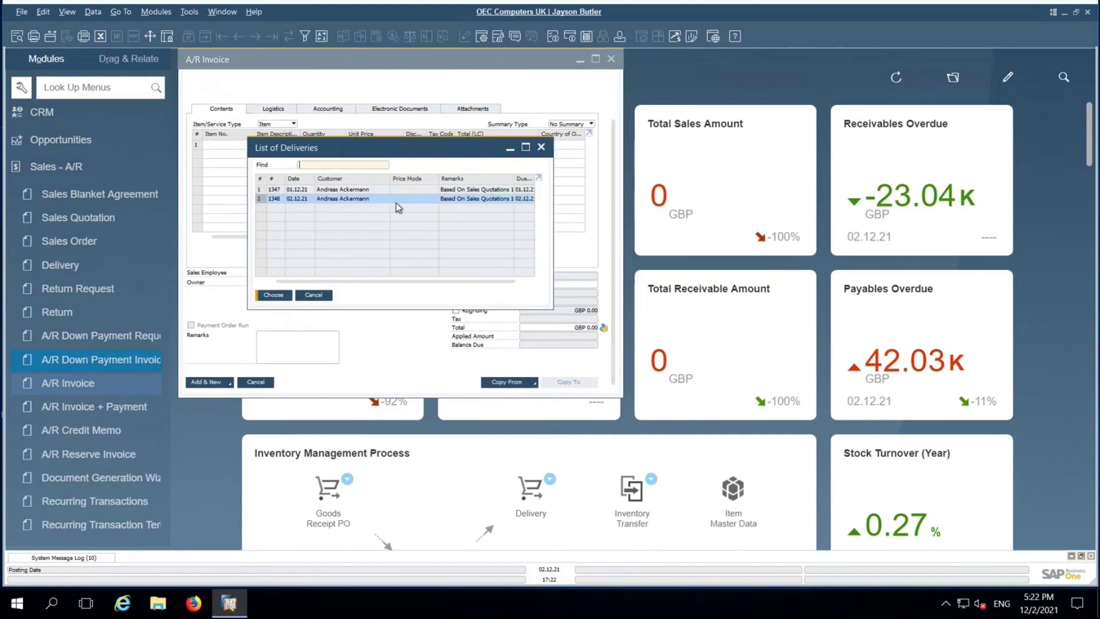
{"action": "left_click", "coordinate": [282, 297]}
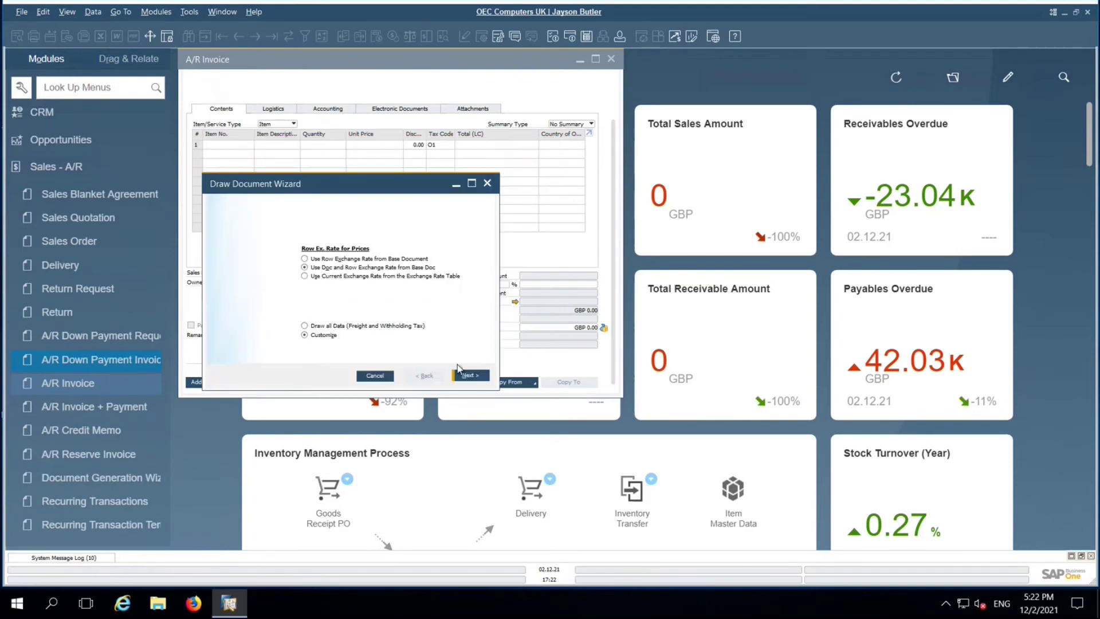
{"action": "left_click", "coordinate": [469, 376]}
{"action": "left_click", "coordinate": [468, 375]}
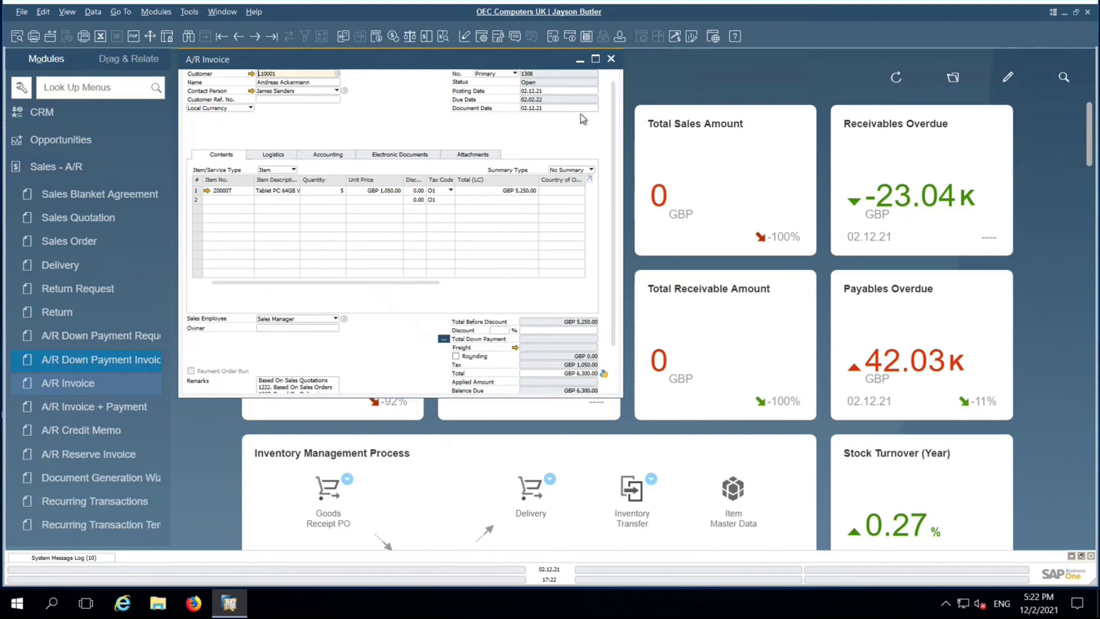
{"action": "left_click", "coordinate": [595, 58]}
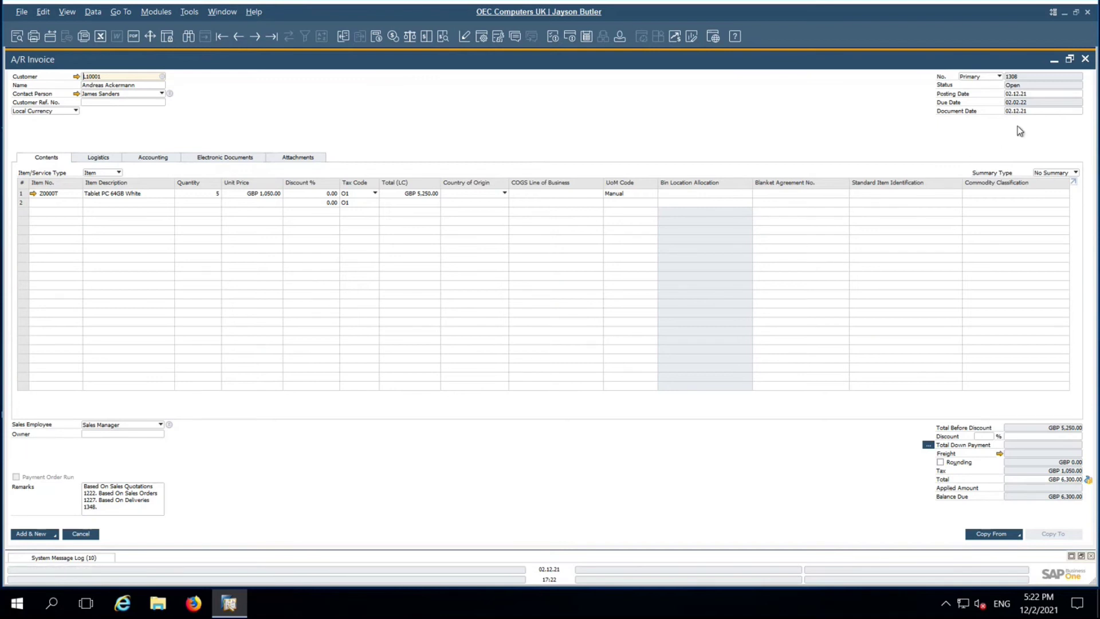
Try posting date 03.12.21, then set it back to 02.12.21.
{"action": "left_click", "coordinate": [1023, 95]}
{"action": "type", "text": "03.1"}
{"action": "key", "text": "Tab"}
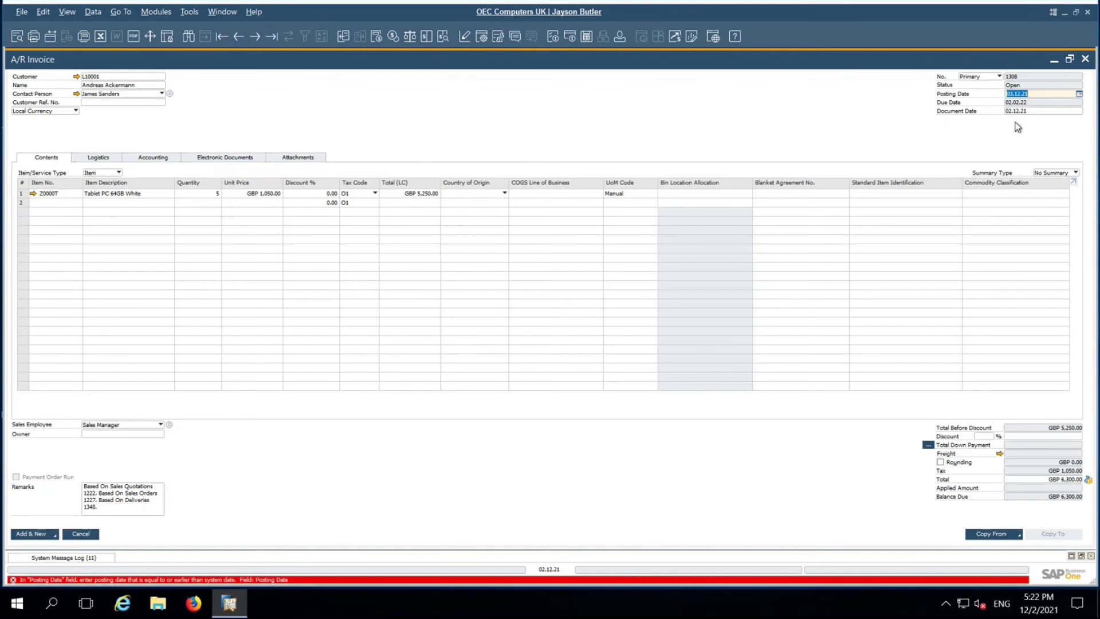
{"action": "type", "text": "0212"}
{"action": "key", "text": "Tab"}
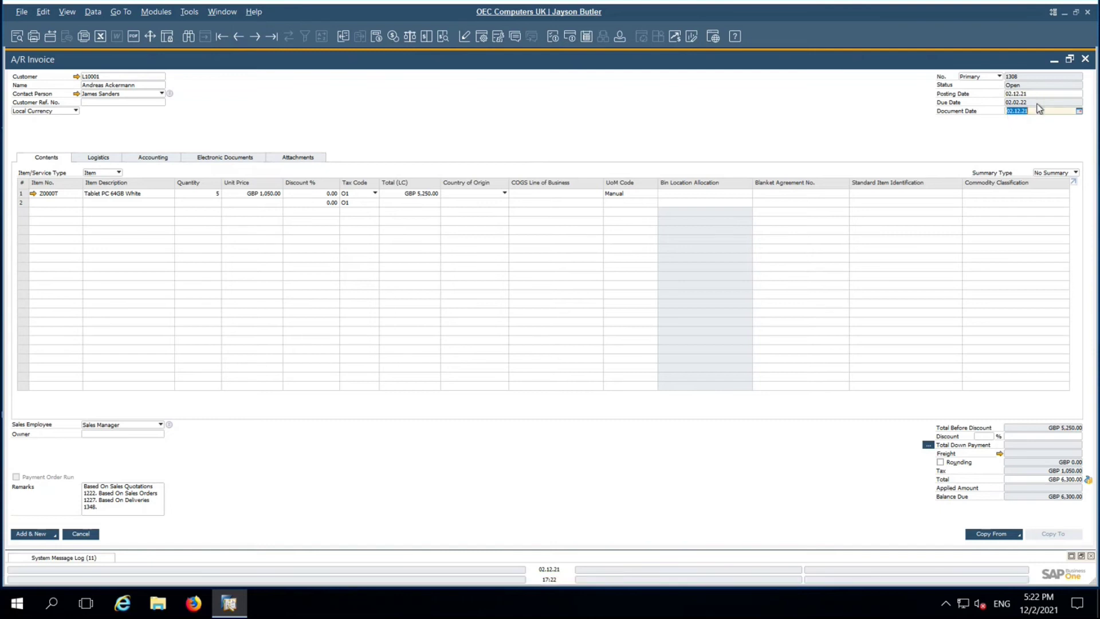
Preview the invoice's journal entry, which raises a GBP 6,300 credit-limit warning.
{"action": "left_click", "coordinate": [1043, 112]}
{"action": "right_click", "coordinate": [315, 133]}
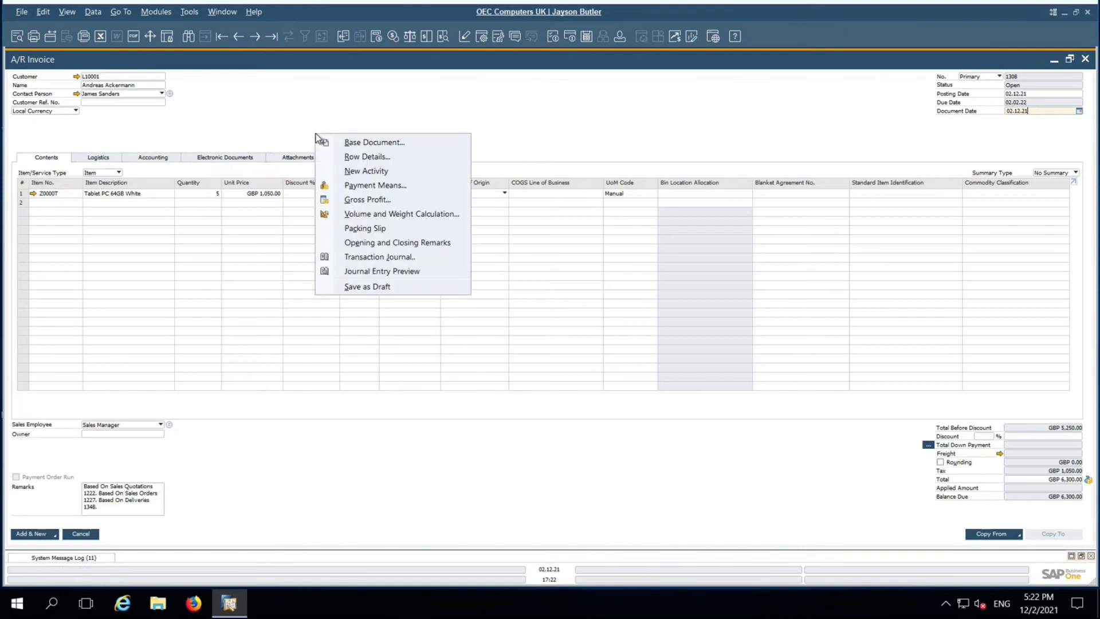
{"action": "left_click", "coordinate": [411, 273]}
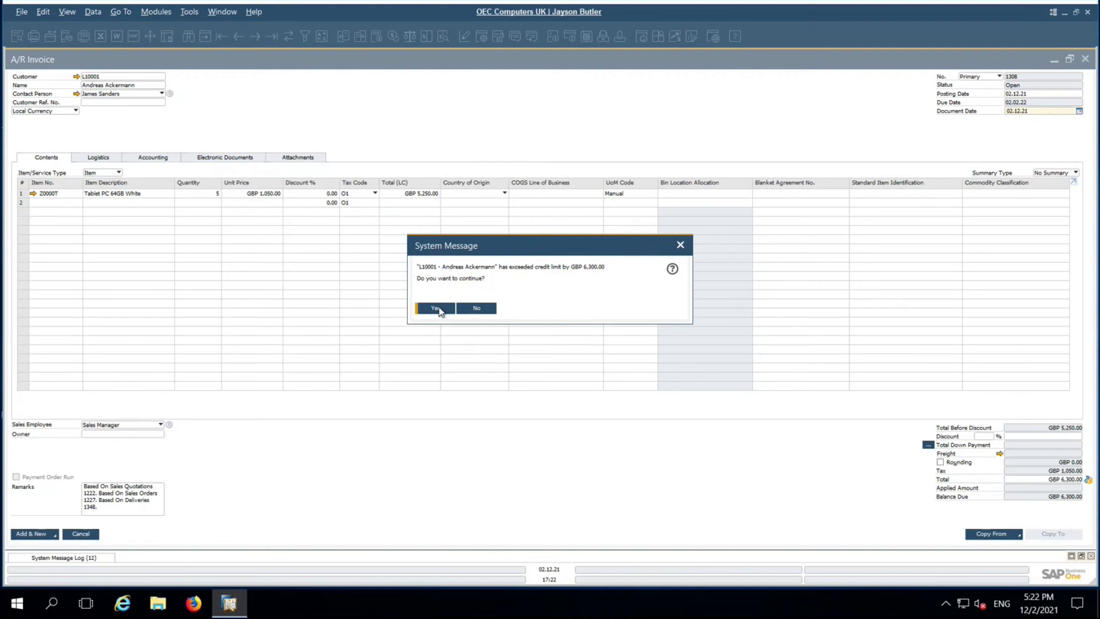
Accept the GBP 6,300 credit-limit warning to return to A/R Invoice 1308.
{"action": "left_click", "coordinate": [435, 308]}
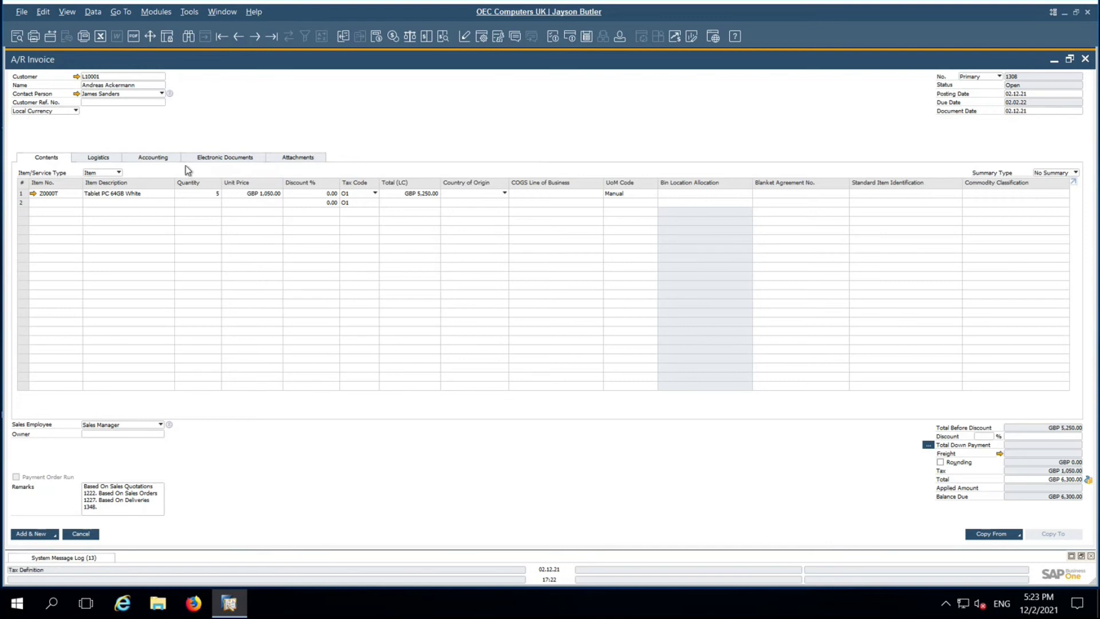
Set the invoice's payment terms to Net30, updating prices, with due date 30.12.21.
{"action": "left_click", "coordinate": [106, 159]}
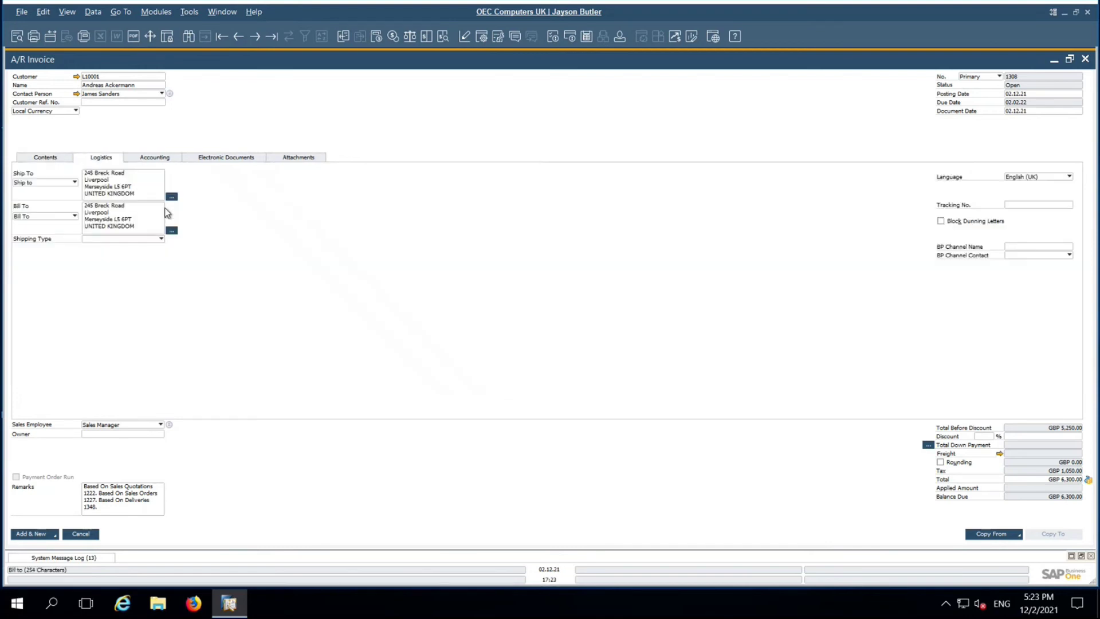
{"action": "left_click", "coordinate": [166, 160]}
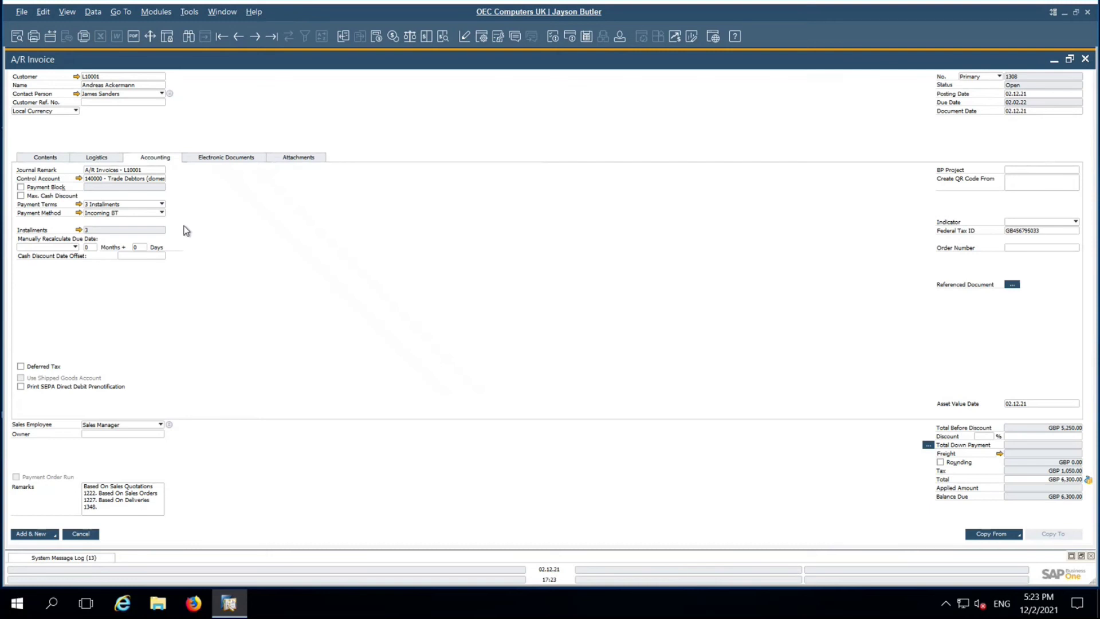
{"action": "left_click", "coordinate": [148, 206]}
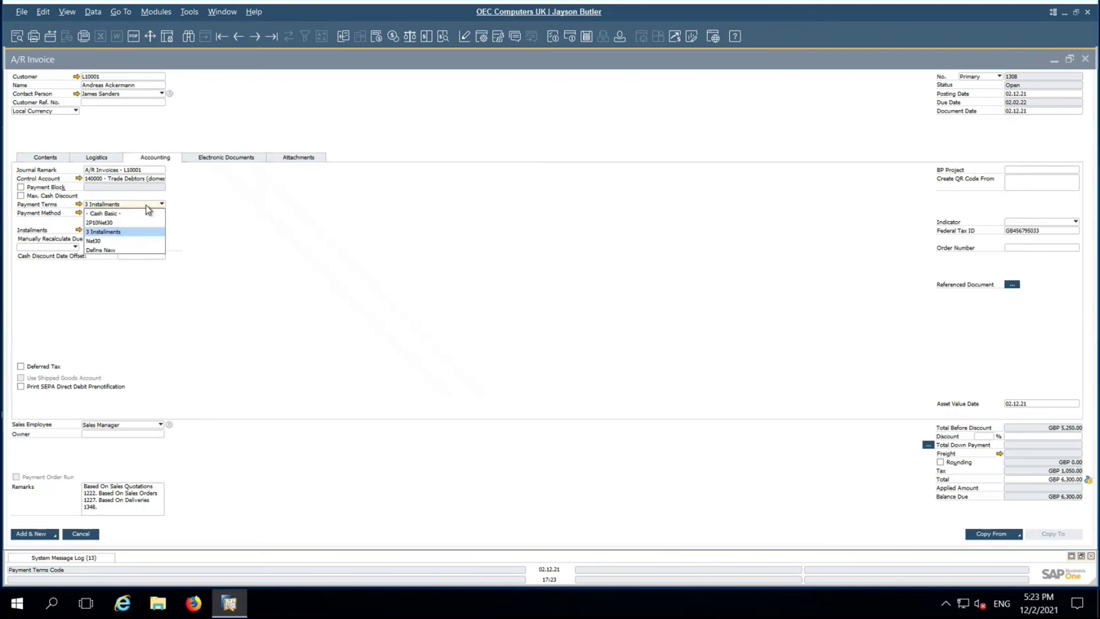
{"action": "left_click", "coordinate": [132, 241]}
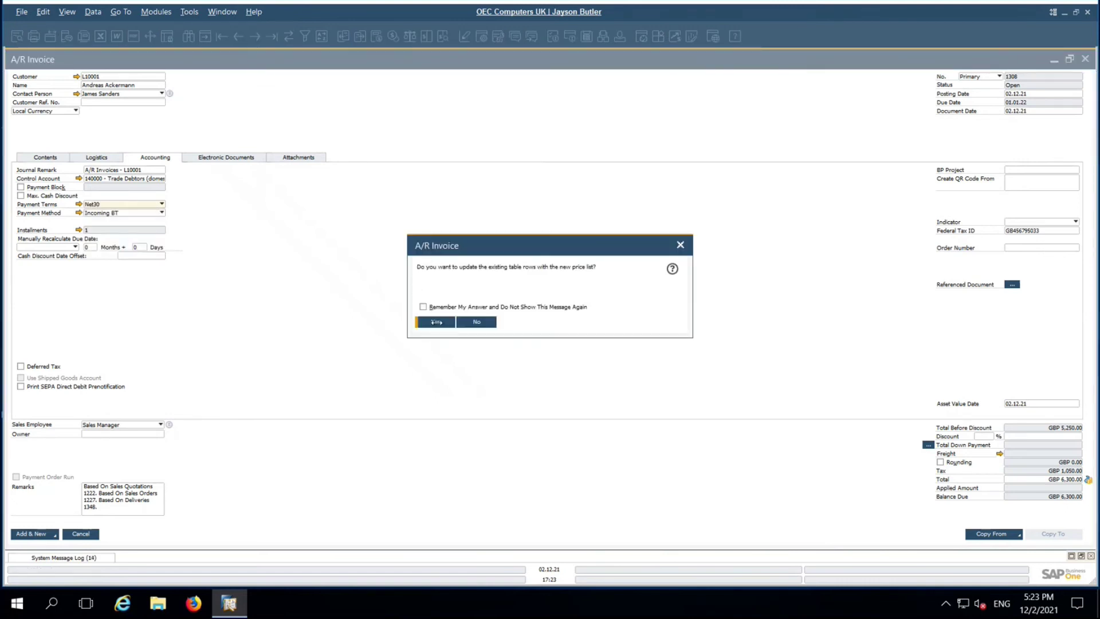
{"action": "left_click", "coordinate": [435, 322]}
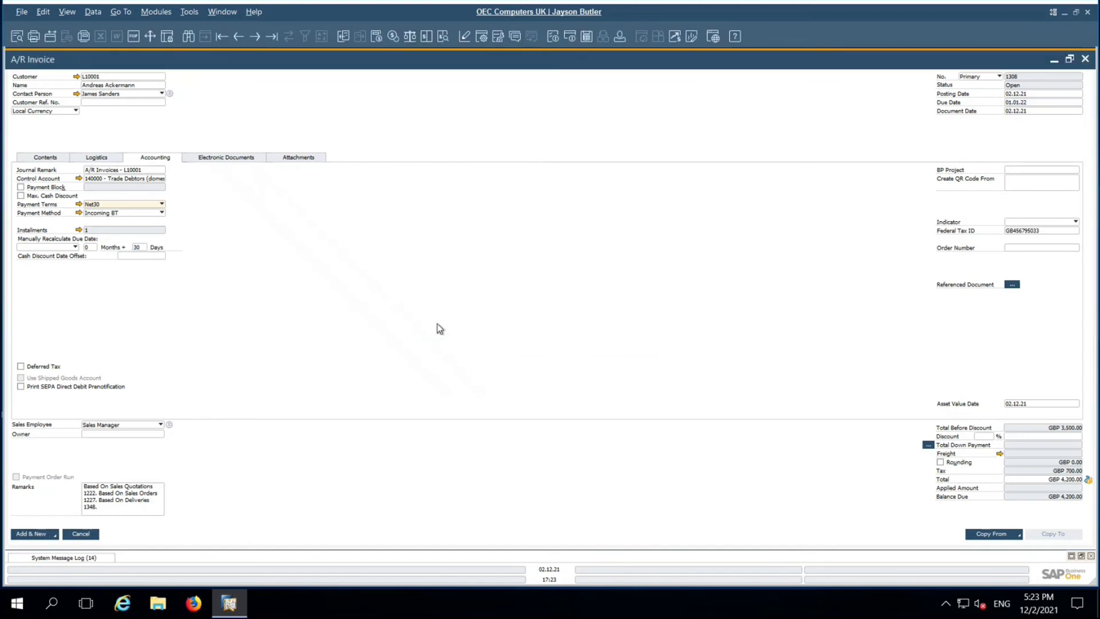
{"action": "left_click", "coordinate": [1024, 103]}
{"action": "type", "text": "30.12"}
{"action": "key", "text": "Tab"}
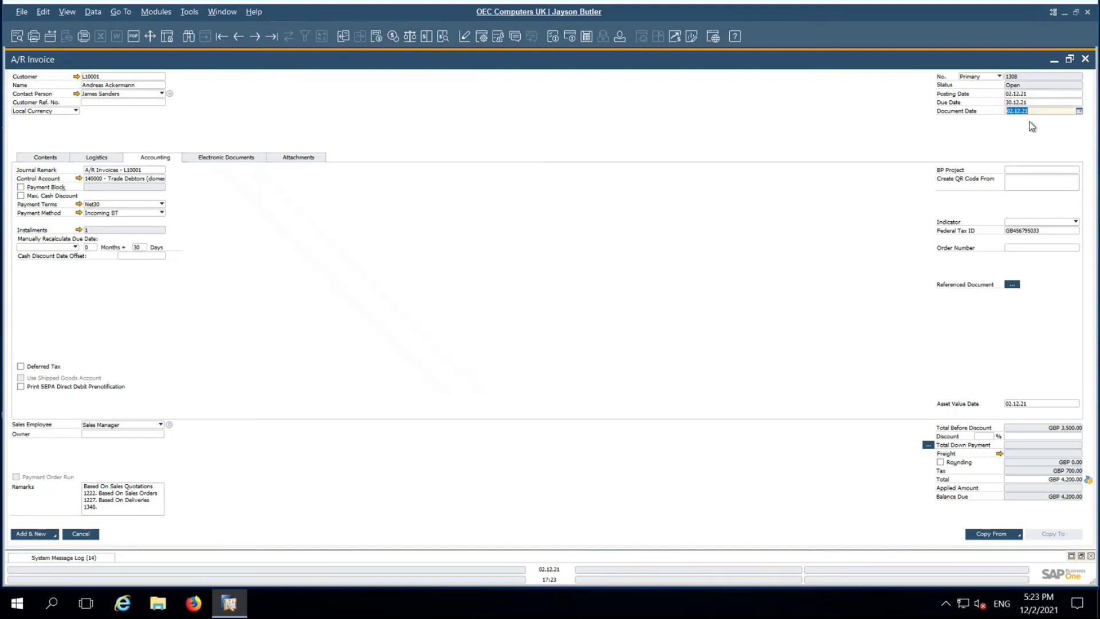
Add A/R Invoice 1308, accepting the credit-limit warning and confirmation.
{"action": "left_click", "coordinate": [45, 157]}
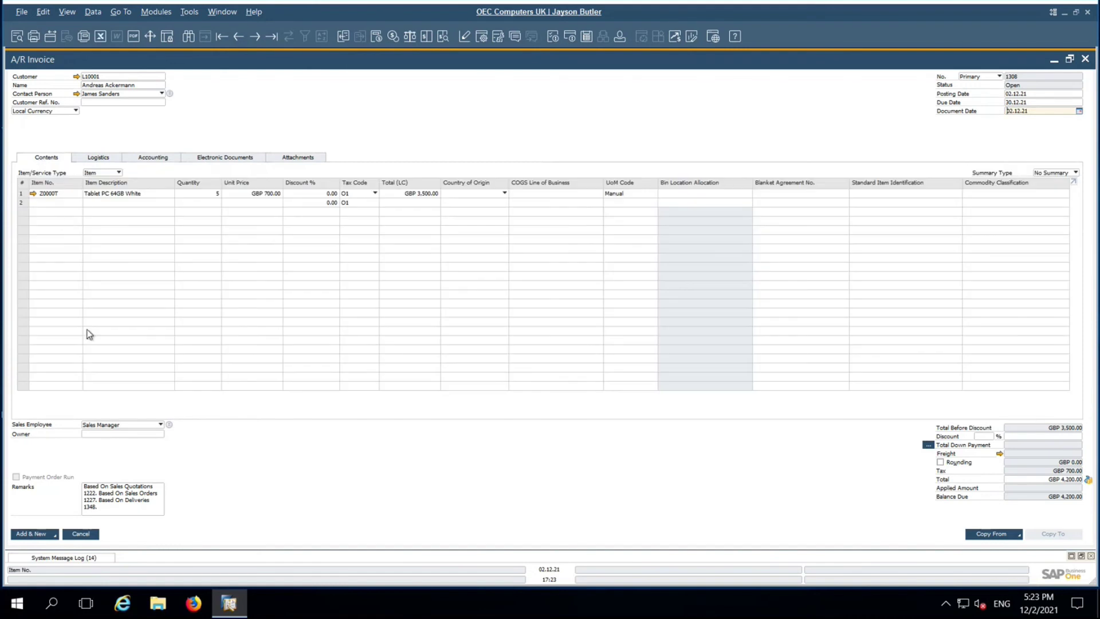
{"action": "left_click", "coordinate": [39, 534]}
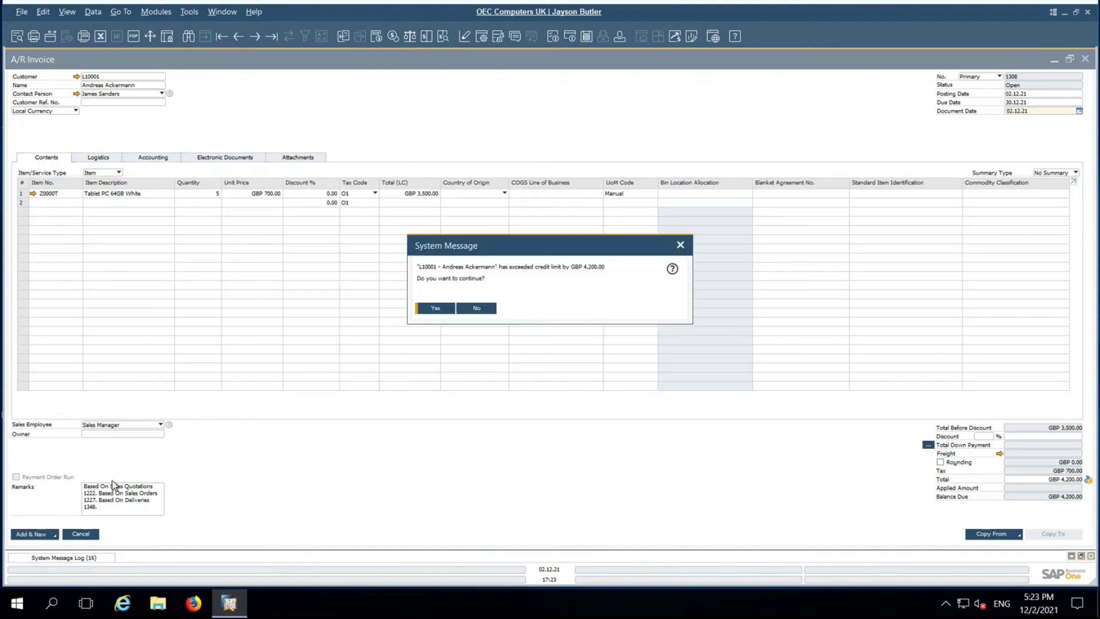
{"action": "left_click", "coordinate": [439, 311]}
{"action": "left_click", "coordinate": [437, 309]}
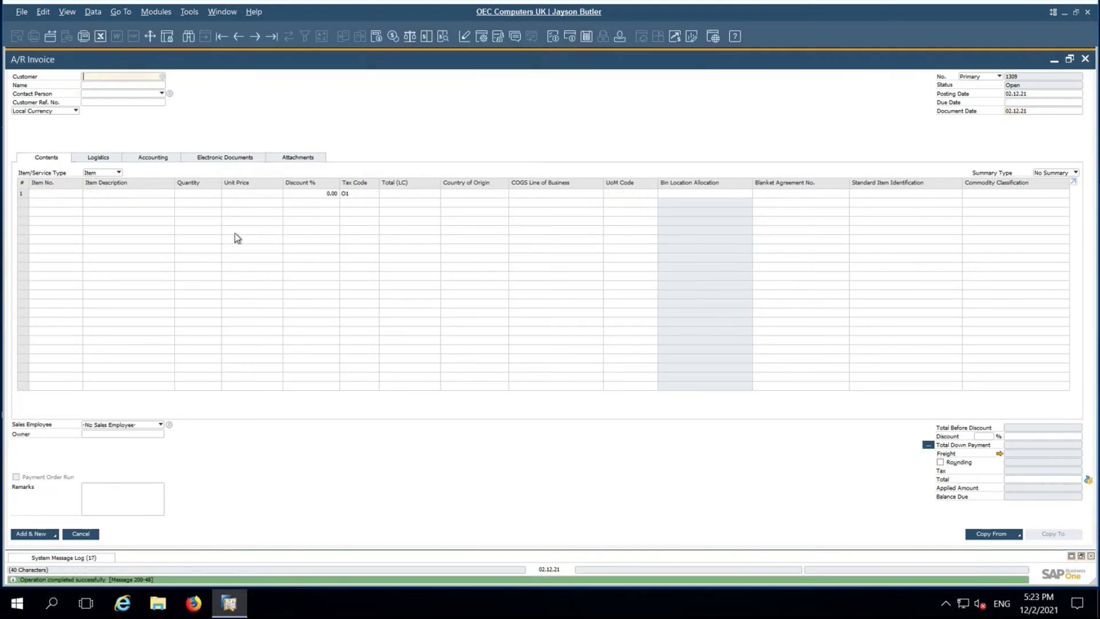
Close the blank new A/R Invoice 1309 form.
{"action": "left_click", "coordinate": [86, 533]}
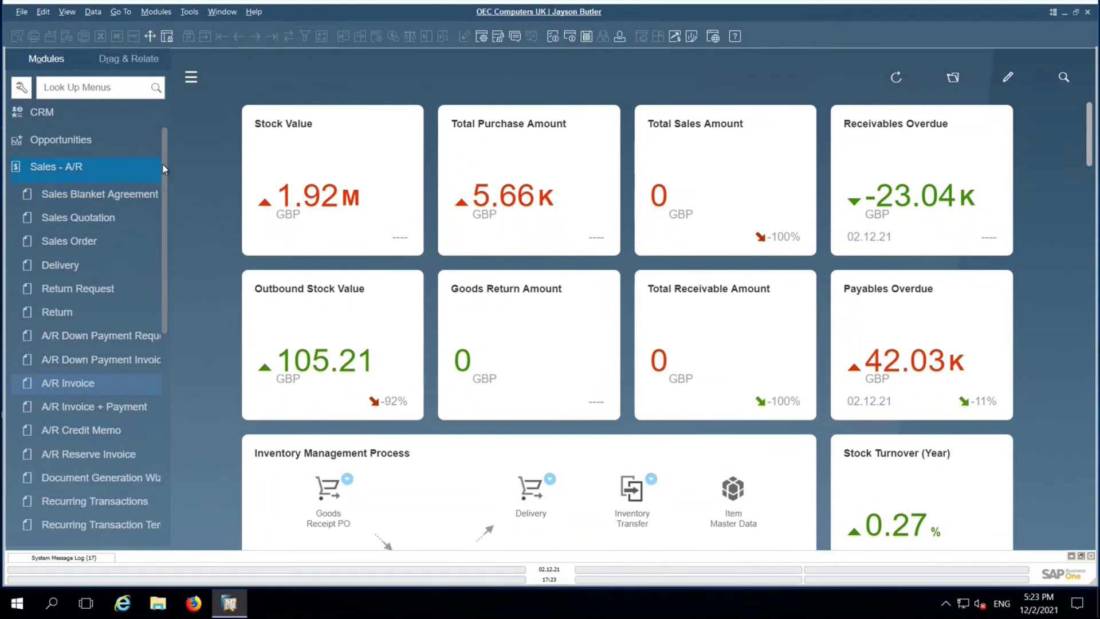
{"action": "scroll", "coordinate": [166, 232], "scroll_direction": "down", "scroll_amount": 2}
{"action": "scroll", "coordinate": [166, 233], "scroll_direction": "down", "scroll_amount": 2}
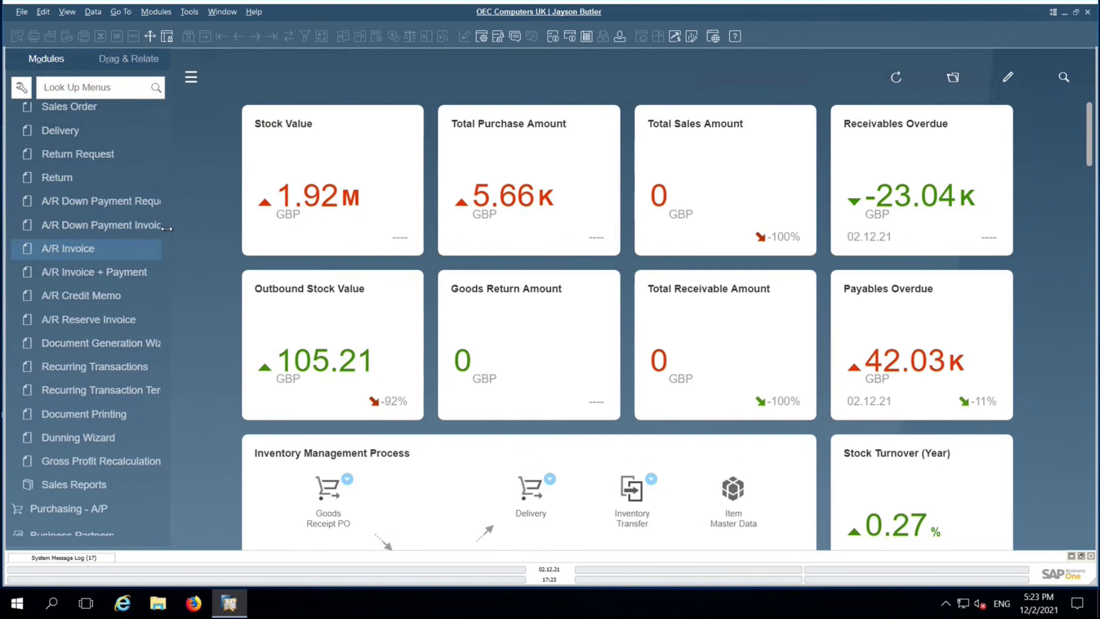
{"action": "scroll", "coordinate": [165, 172], "scroll_direction": "up", "scroll_amount": 5}
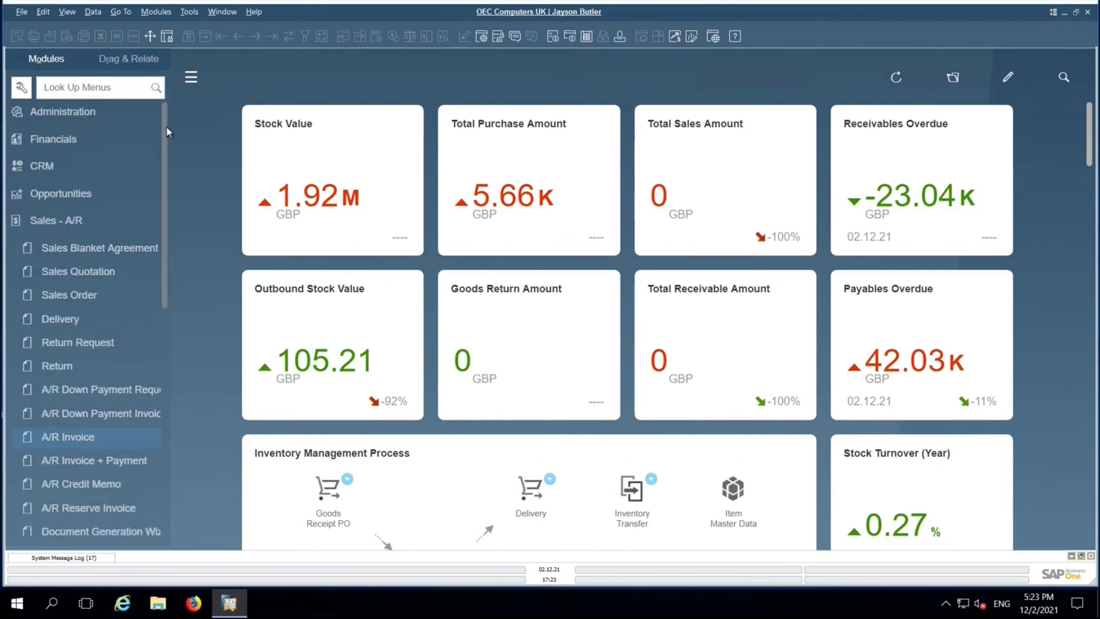
Open a new Incoming Payments document from Banking in the Modules panel.
{"action": "left_click", "coordinate": [76, 223]}
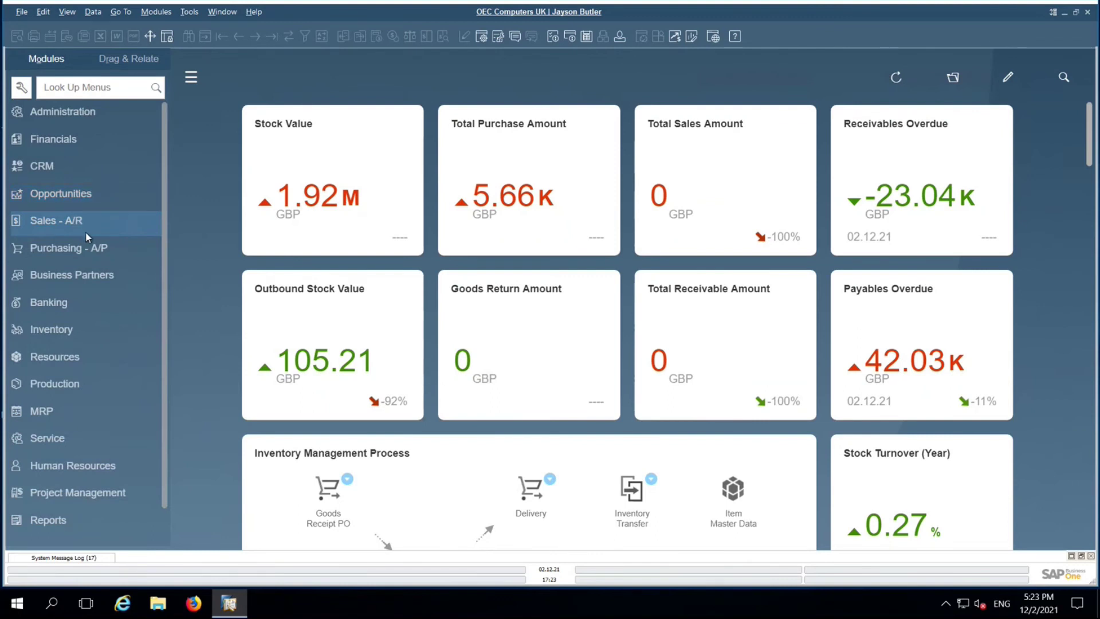
{"action": "left_click", "coordinate": [86, 275]}
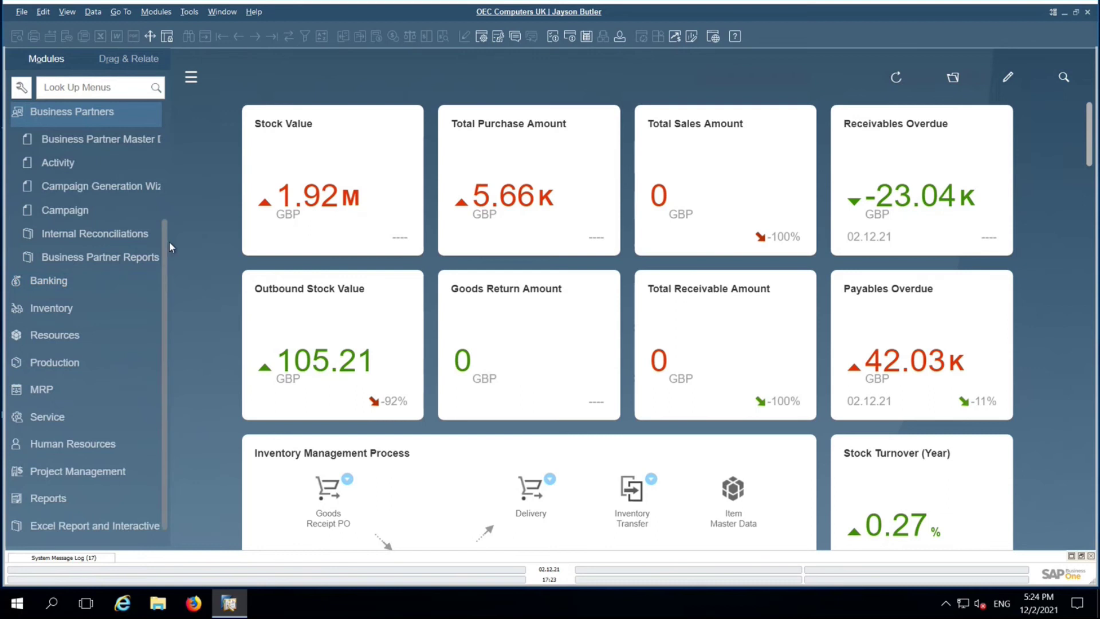
{"action": "scroll", "coordinate": [170, 212], "scroll_direction": "up", "scroll_amount": 3}
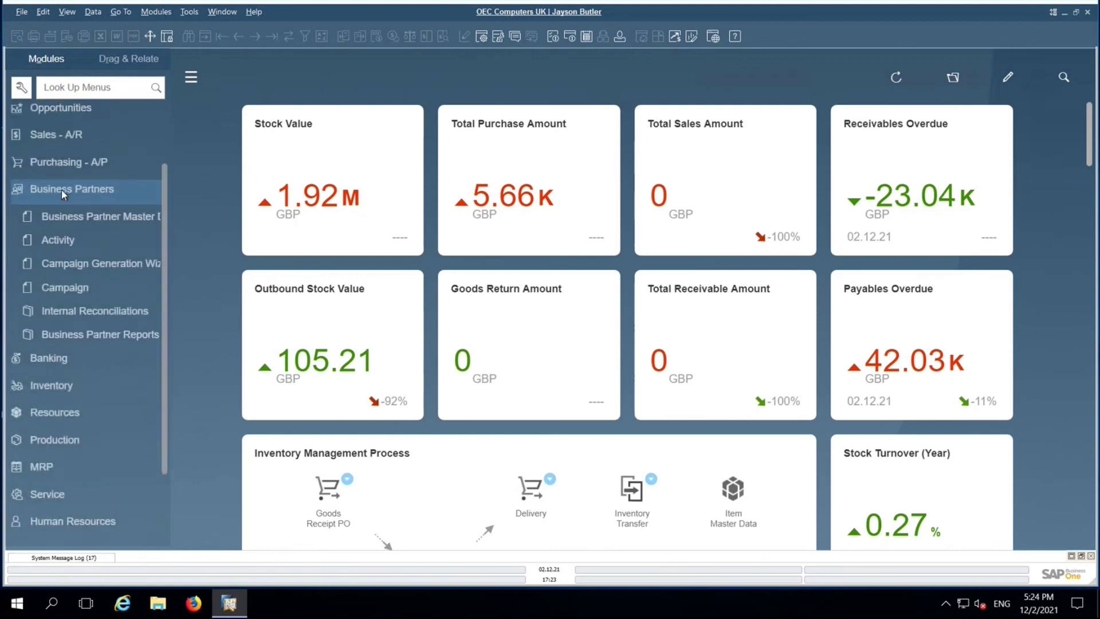
{"action": "left_click", "coordinate": [61, 189]}
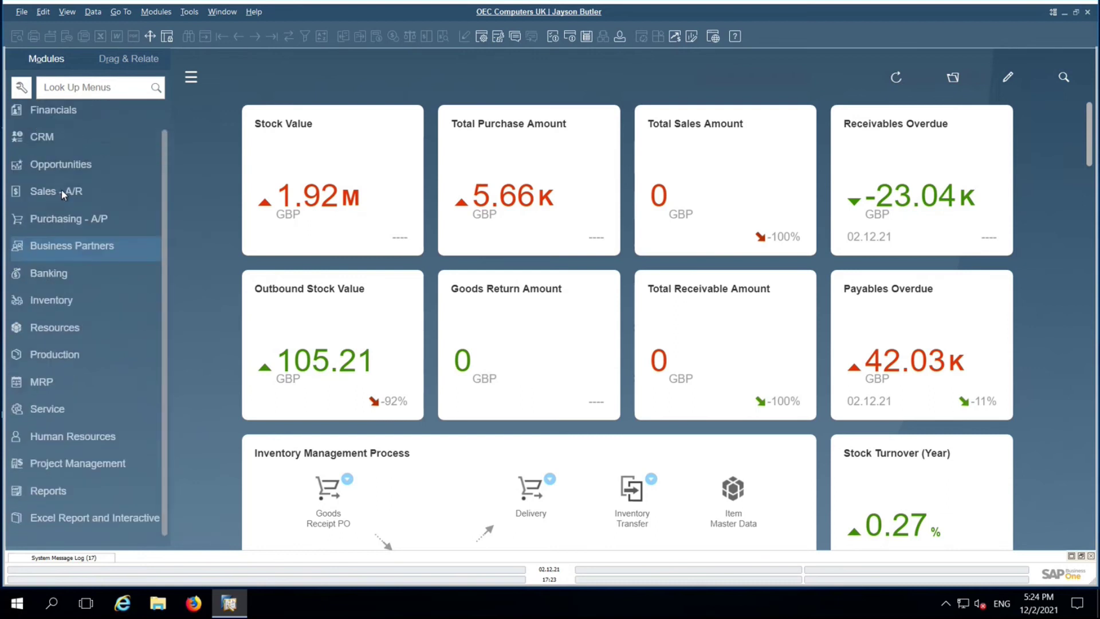
{"action": "left_click", "coordinate": [62, 281]}
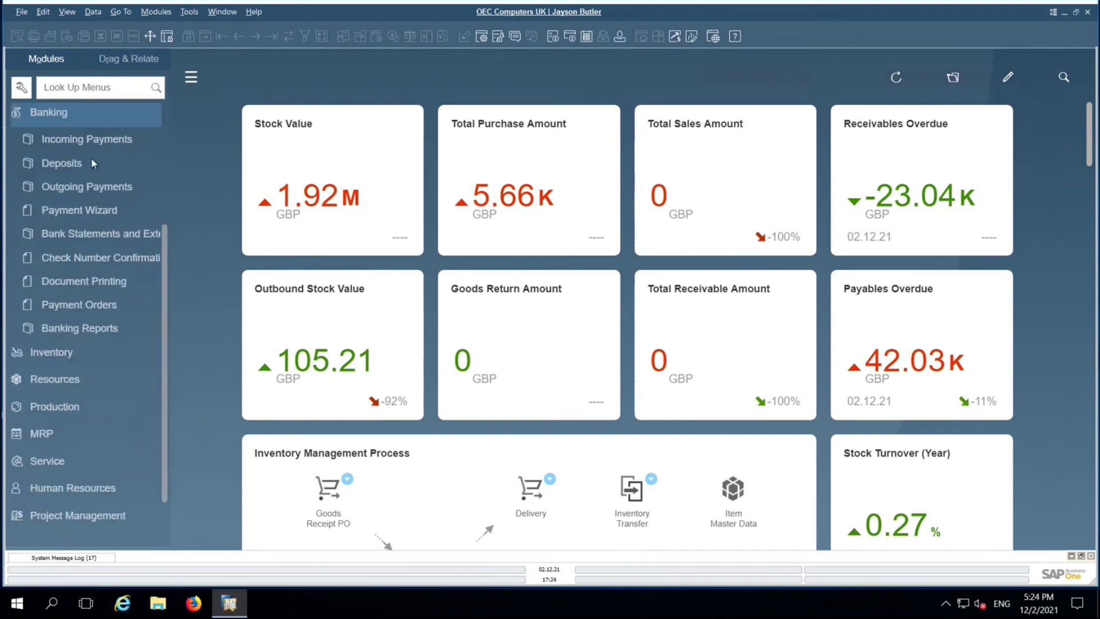
{"action": "left_click", "coordinate": [96, 140]}
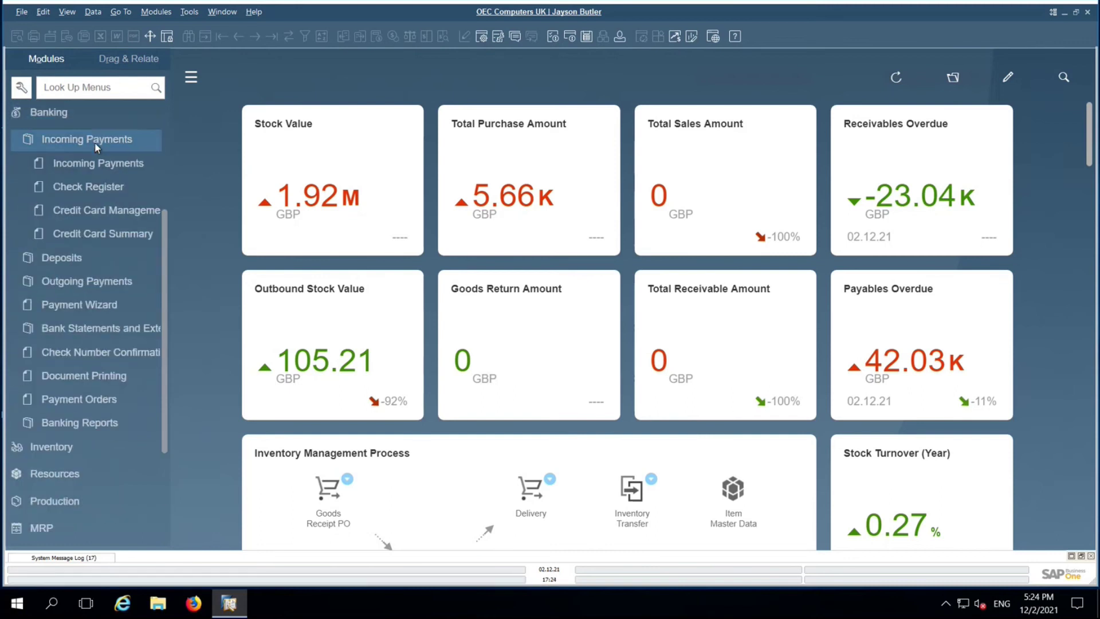
{"action": "left_click", "coordinate": [122, 163]}
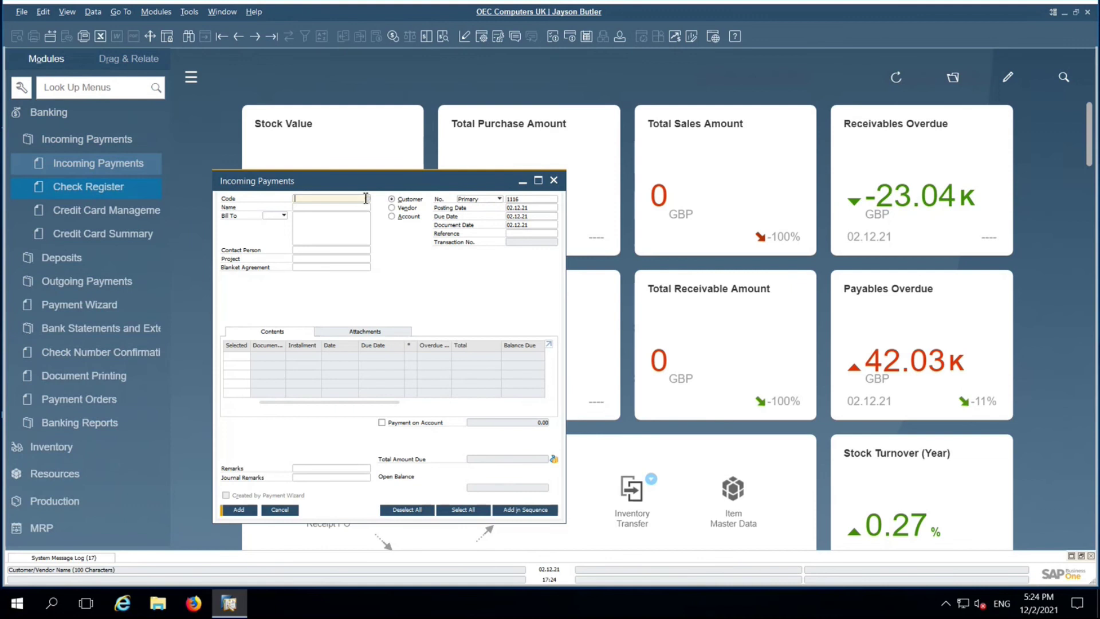
Choose the invoice's customer for the incoming payment and maximize the form.
{"action": "left_click", "coordinate": [367, 198]}
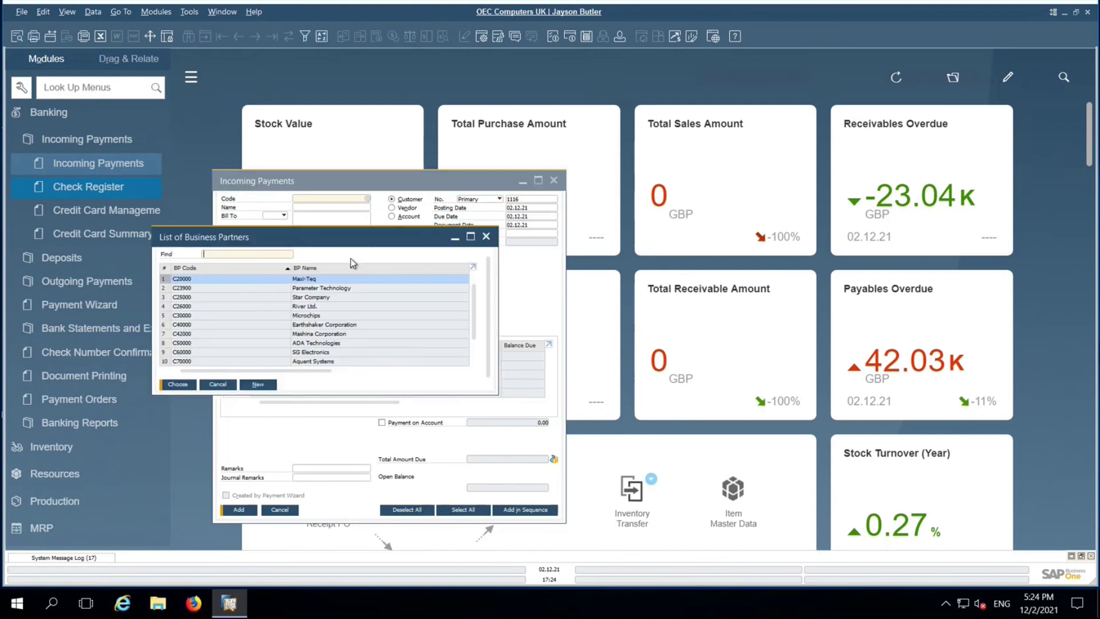
{"action": "type", "text": "l"}
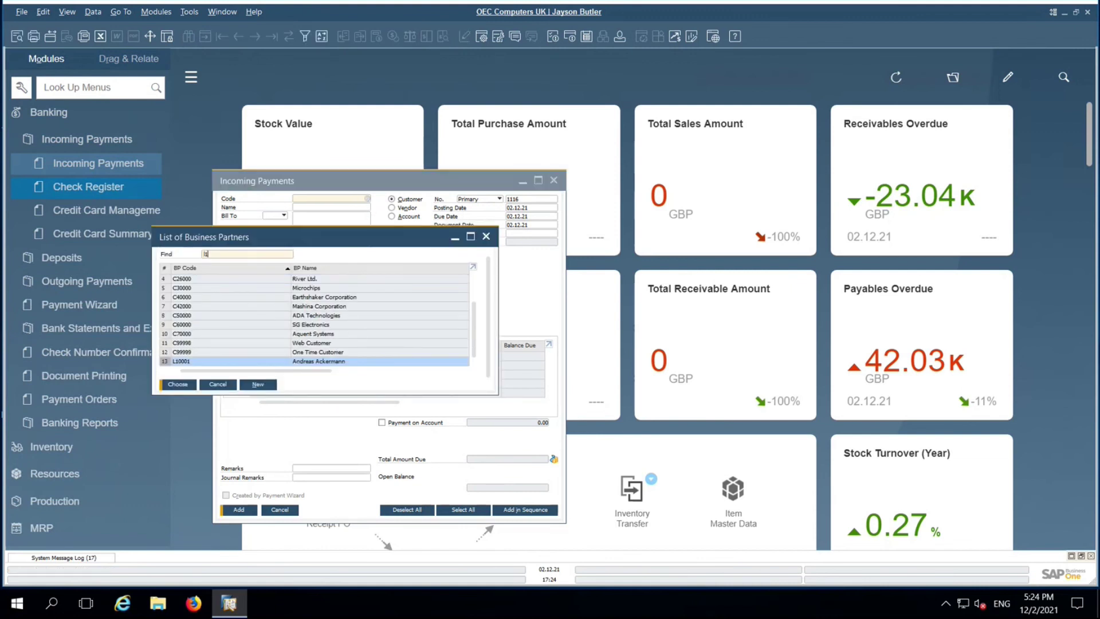
{"action": "double_click", "coordinate": [216, 362]}
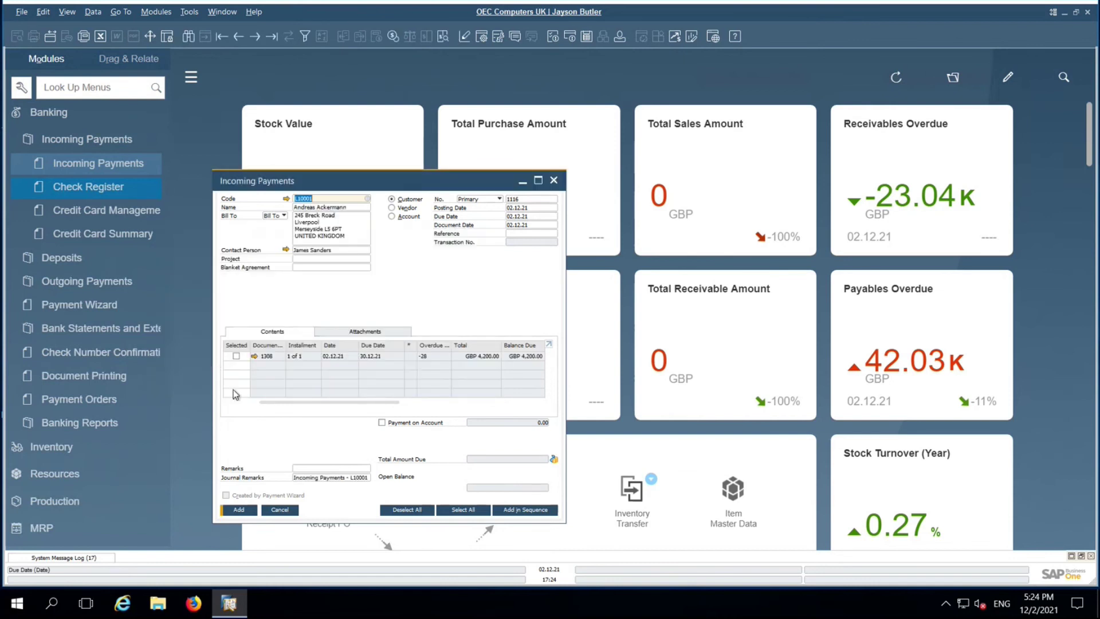
{"action": "left_click", "coordinate": [539, 181]}
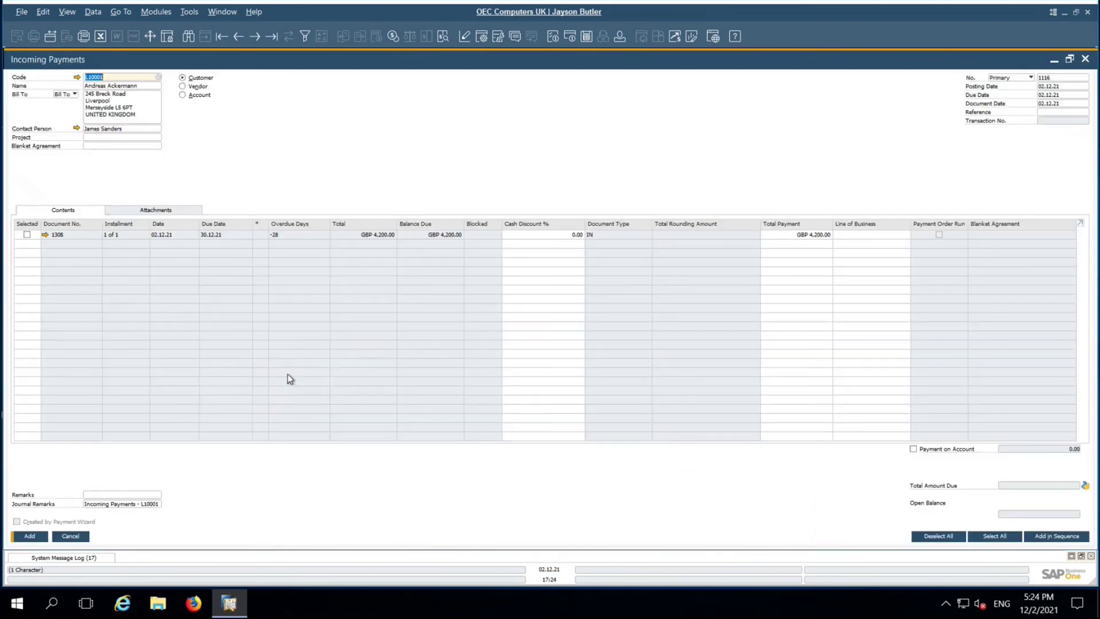
Select invoice 1308 and enter a partial payment of 2000 against it.
{"action": "left_click", "coordinate": [27, 235]}
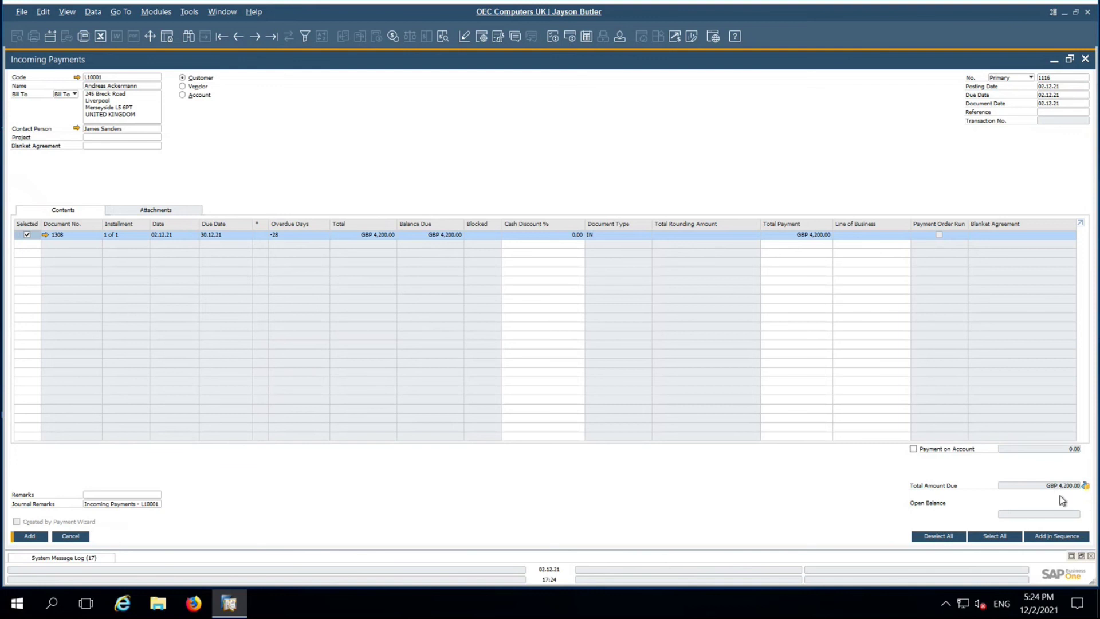
{"action": "left_click", "coordinate": [809, 241]}
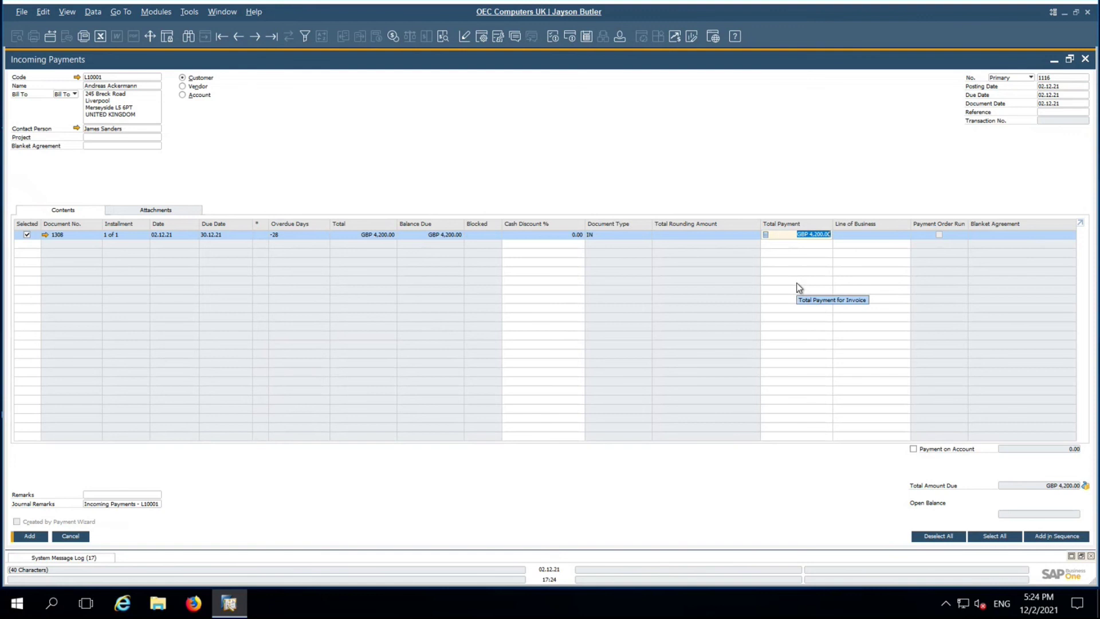
{"action": "type", "text": "2000"}
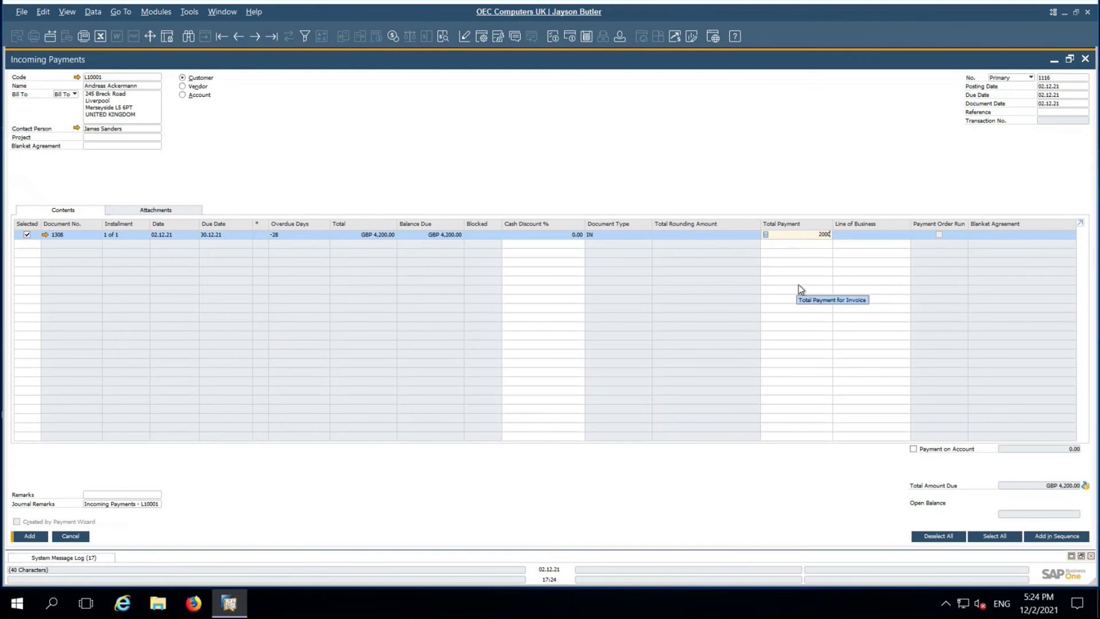
{"action": "key", "text": "Tab"}
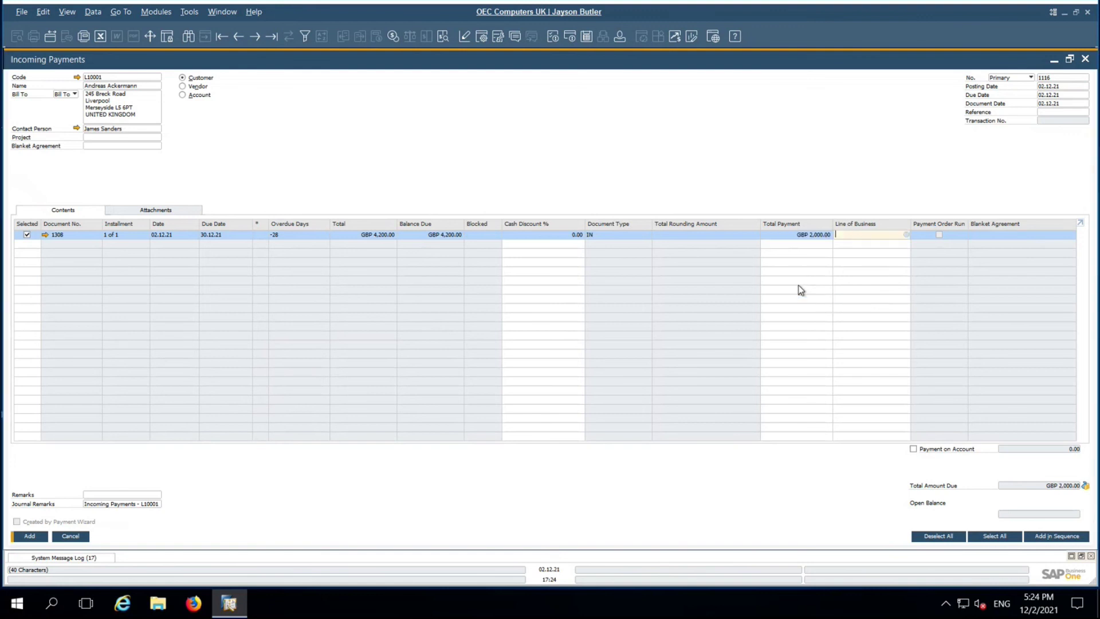
Fill the Payment Means bank transfer total with the GBP 2,000.00 balance due.
{"action": "left_click", "coordinate": [1085, 486]}
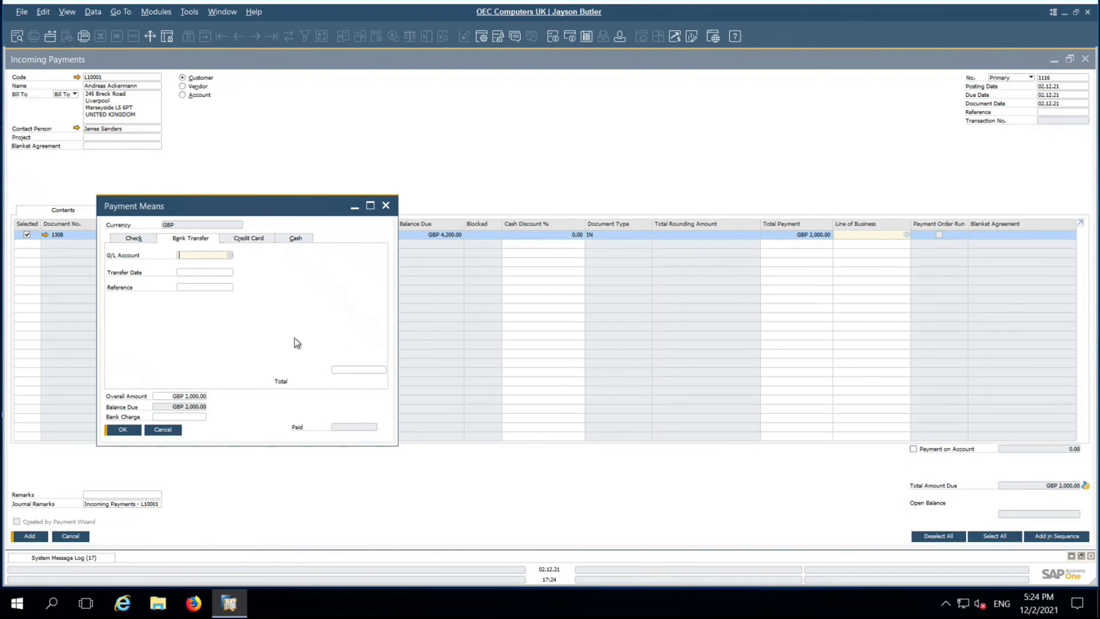
{"action": "left_click", "coordinate": [352, 370]}
{"action": "right_click", "coordinate": [356, 370]}
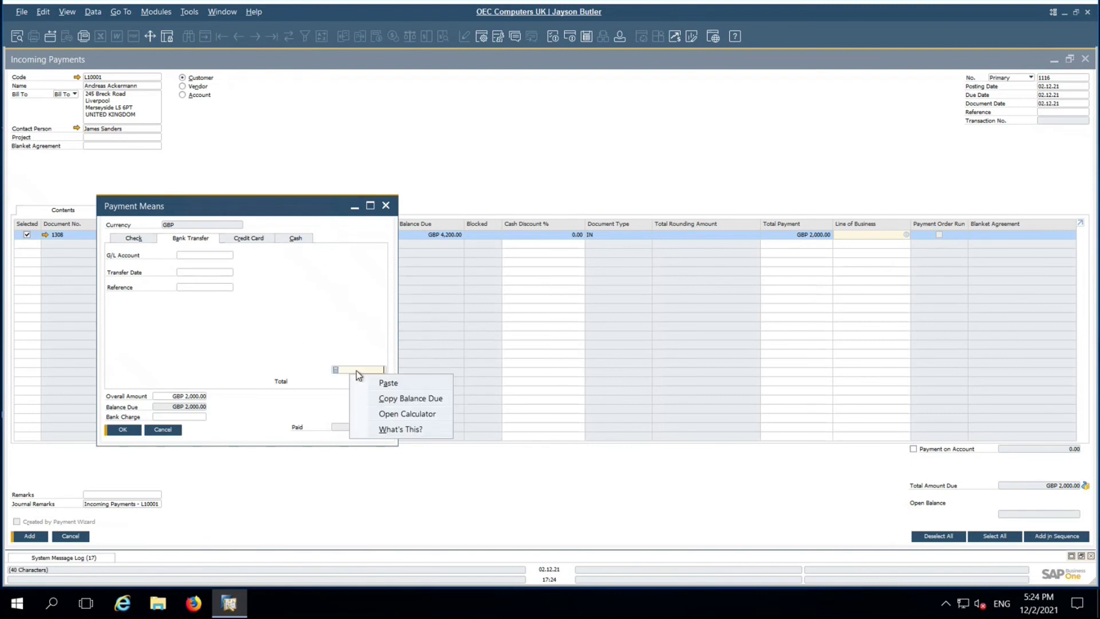
{"action": "left_click", "coordinate": [378, 398]}
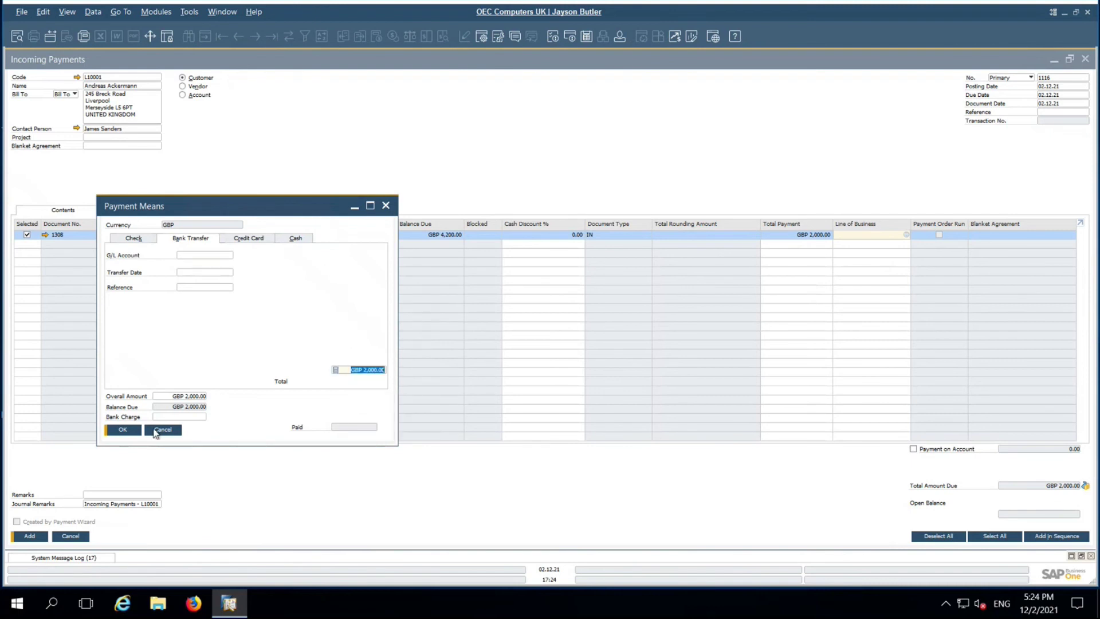
{"action": "left_click", "coordinate": [138, 430]}
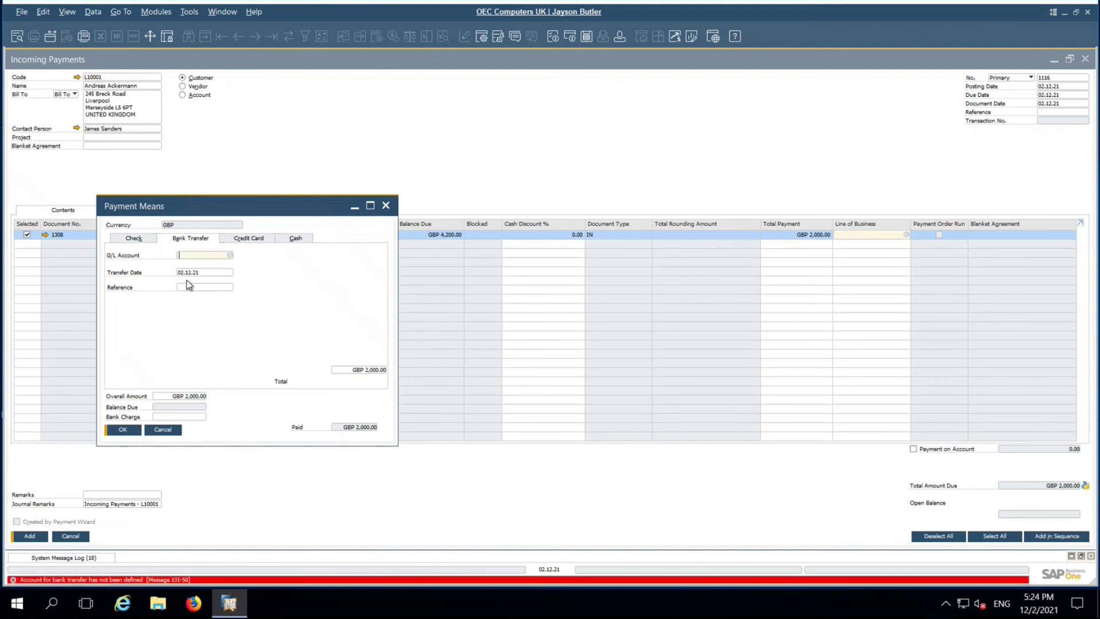
Set the bank transfer G/L account to Bank Account and add the payment.
{"action": "left_click", "coordinate": [230, 255]}
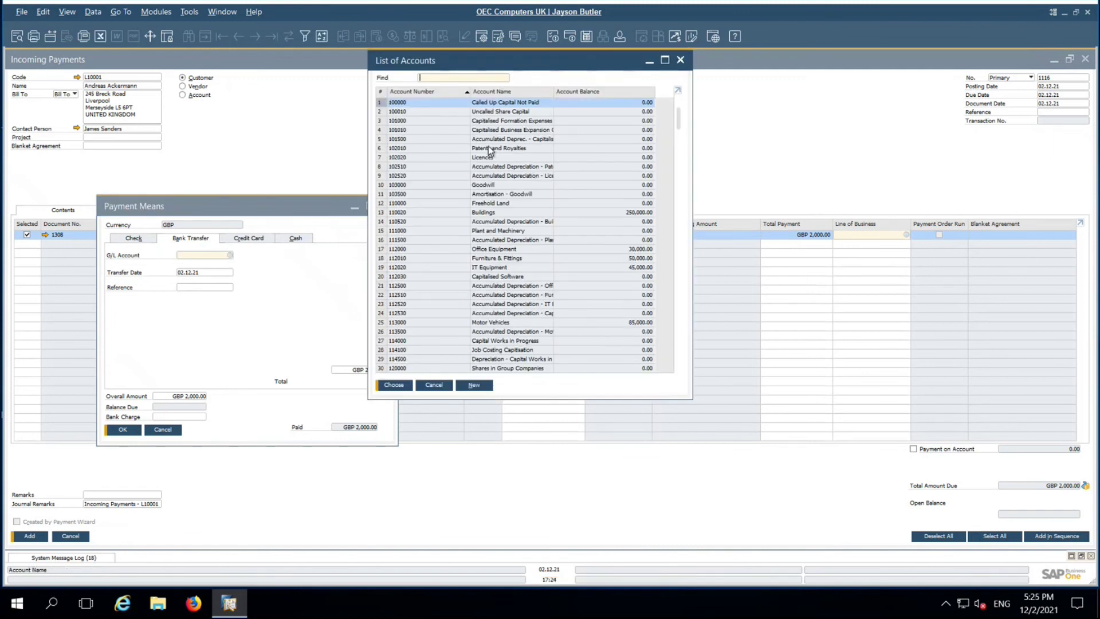
{"action": "left_click", "coordinate": [484, 93]}
{"action": "type", "text": "ba"}
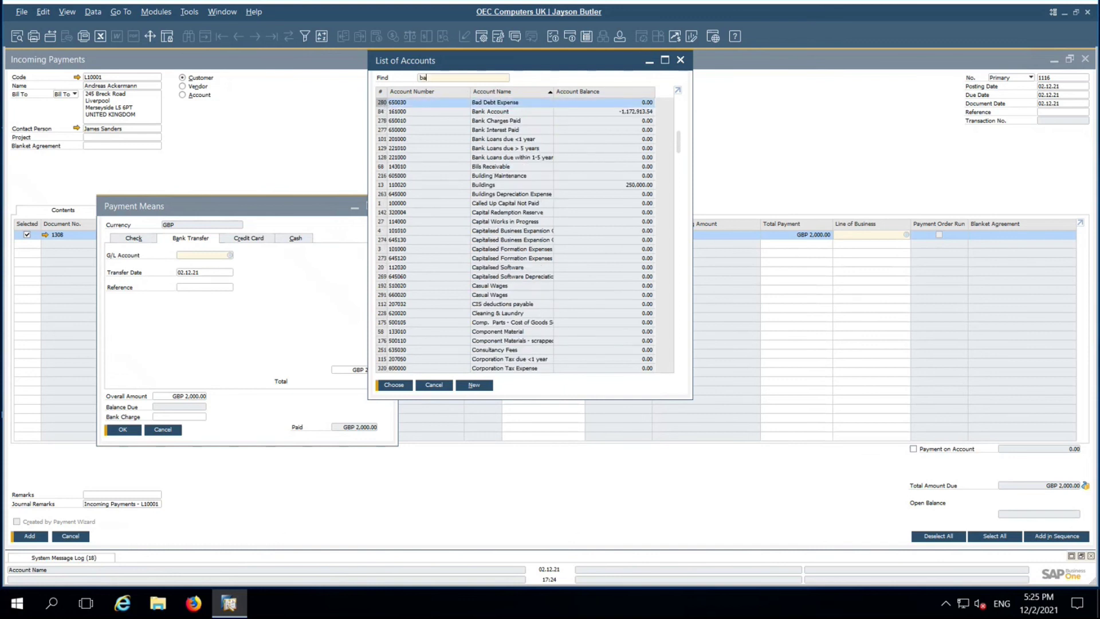
{"action": "double_click", "coordinate": [498, 112]}
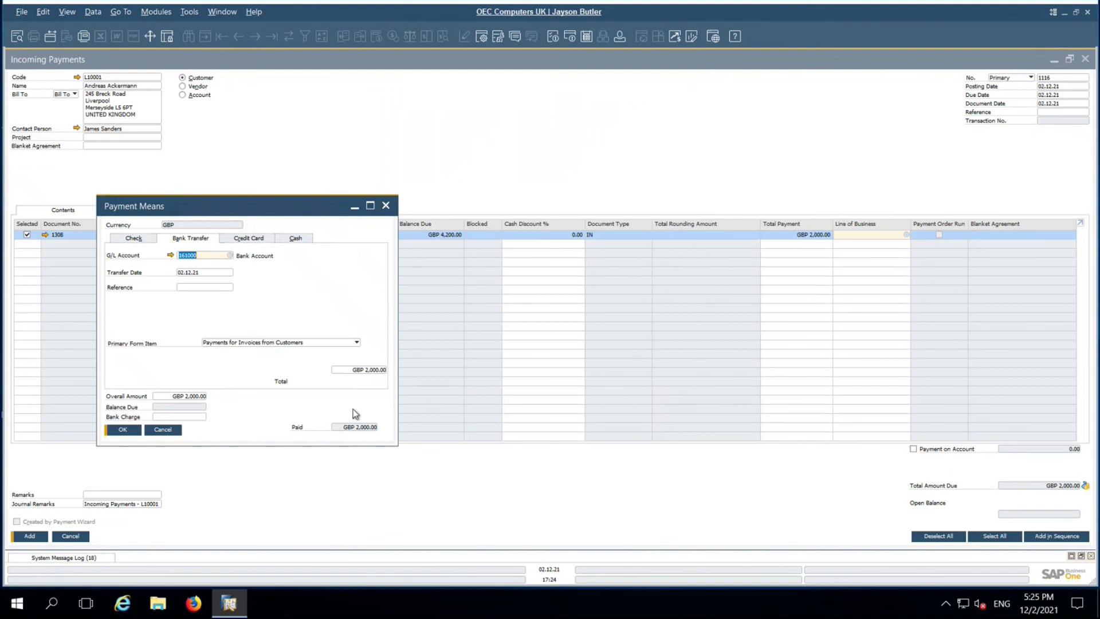
{"action": "left_click", "coordinate": [133, 433]}
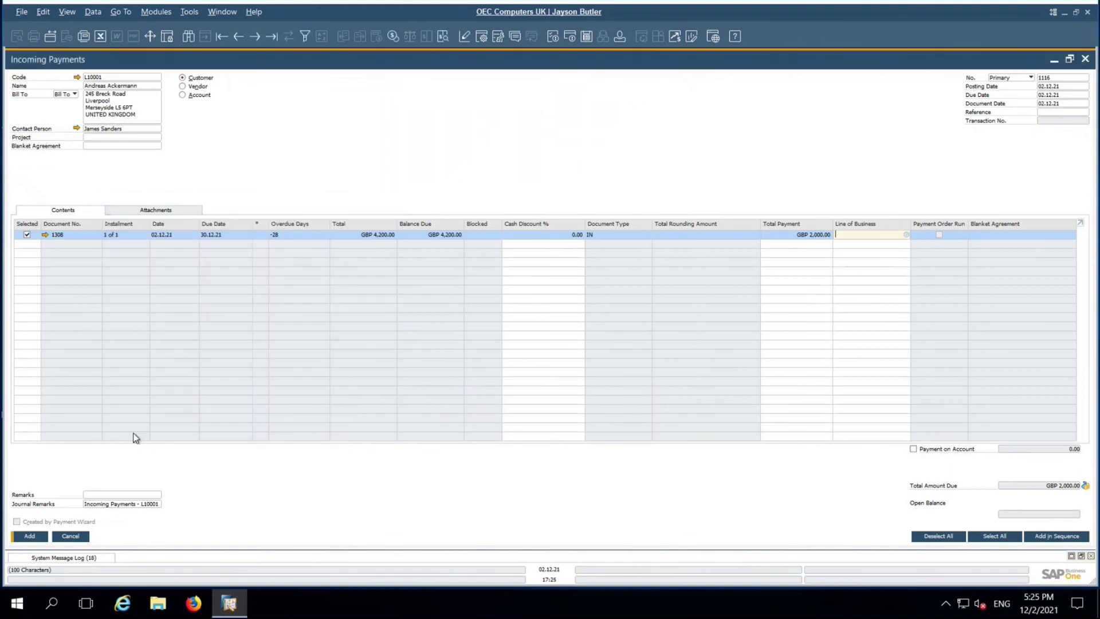
{"action": "left_click", "coordinate": [22, 536]}
Confirm the GBP 2,000.00 payment, close the form, and collapse Incoming Payments and Banking.
{"action": "left_click", "coordinate": [436, 308]}
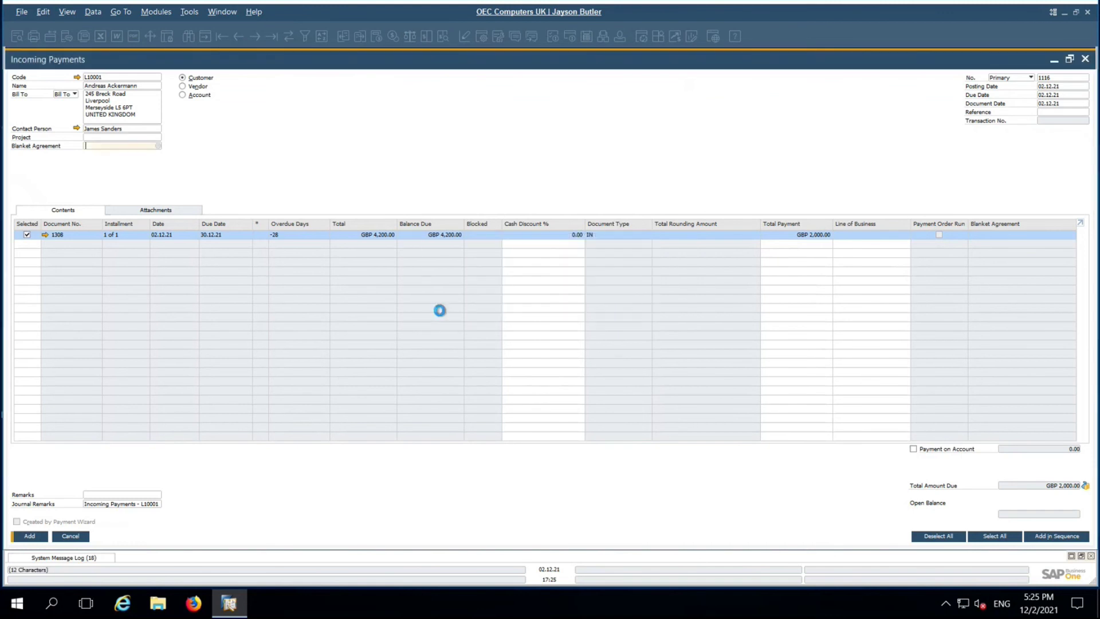
{"action": "left_click", "coordinate": [70, 536]}
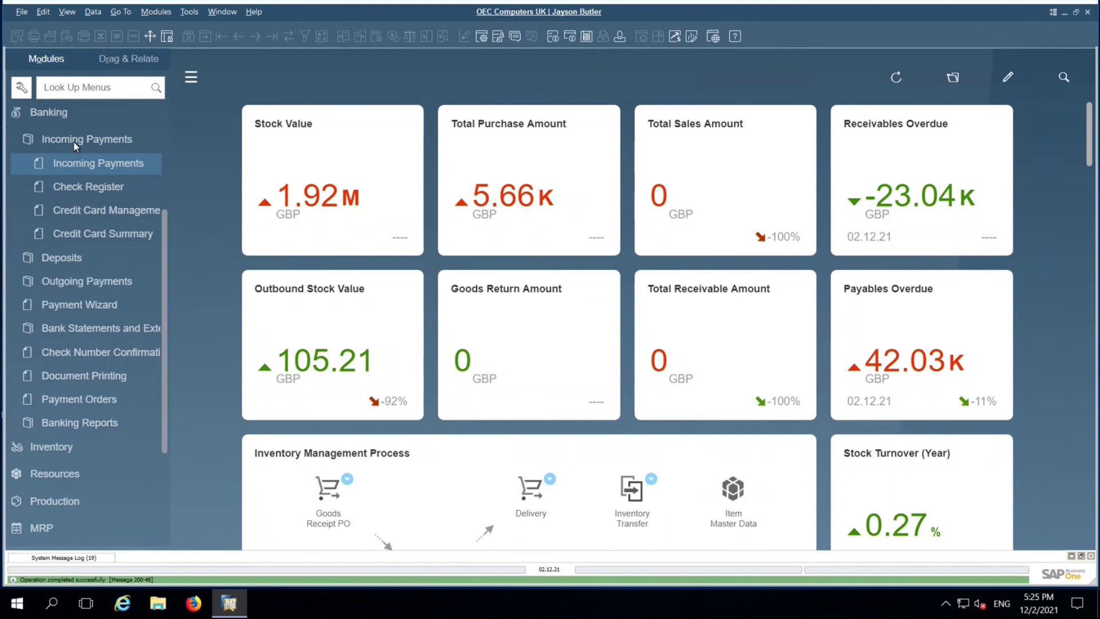
{"action": "left_click", "coordinate": [75, 144]}
{"action": "left_click", "coordinate": [53, 114]}
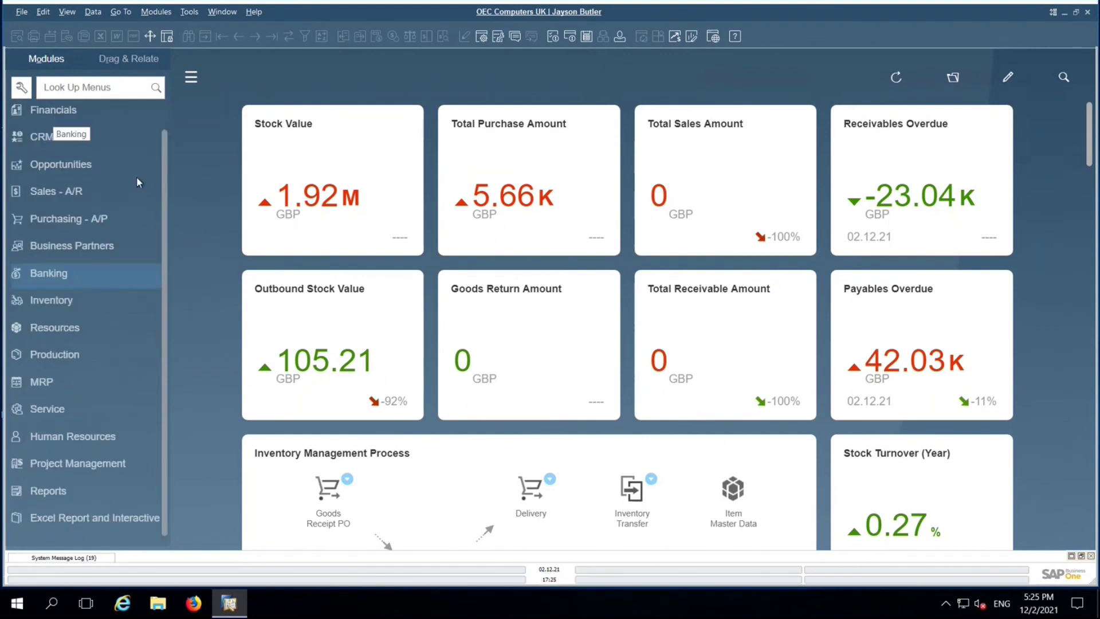
{"action": "left_click", "coordinate": [160, 222]}
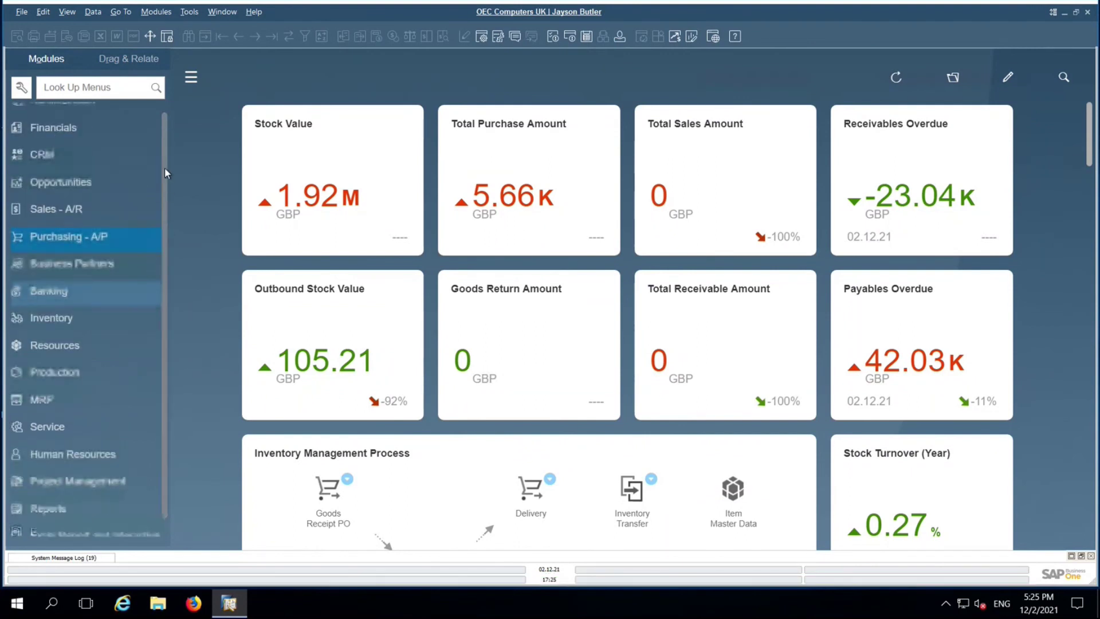